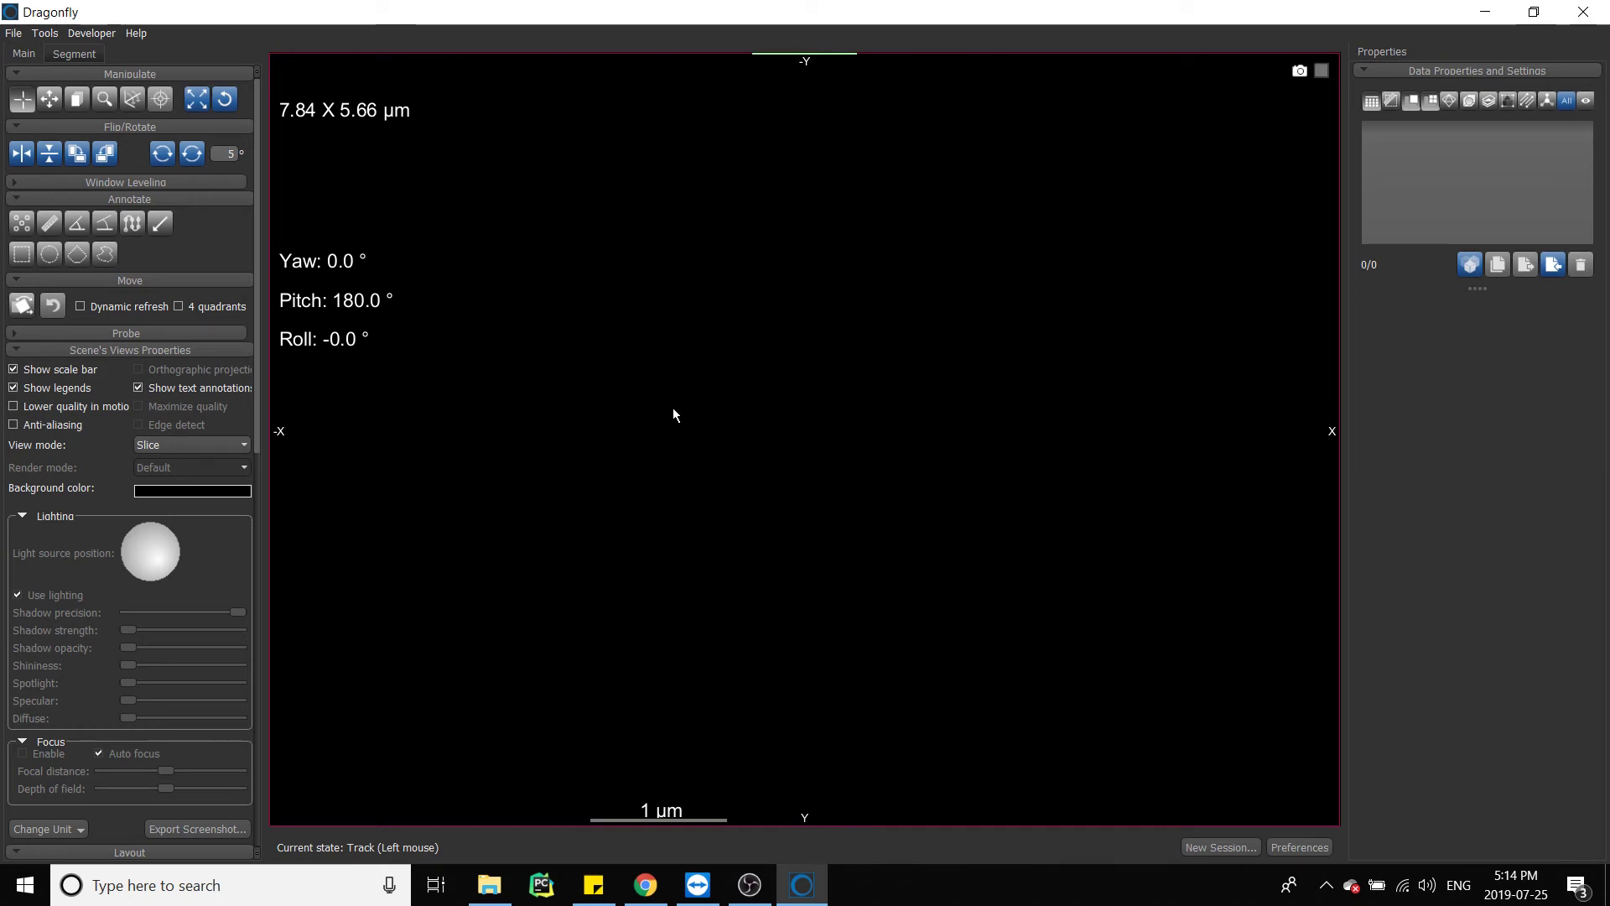
- Select the Vertical Stripes Input .ORSObject file in the Desktop > video > Dataset folder
left_click(490, 884)
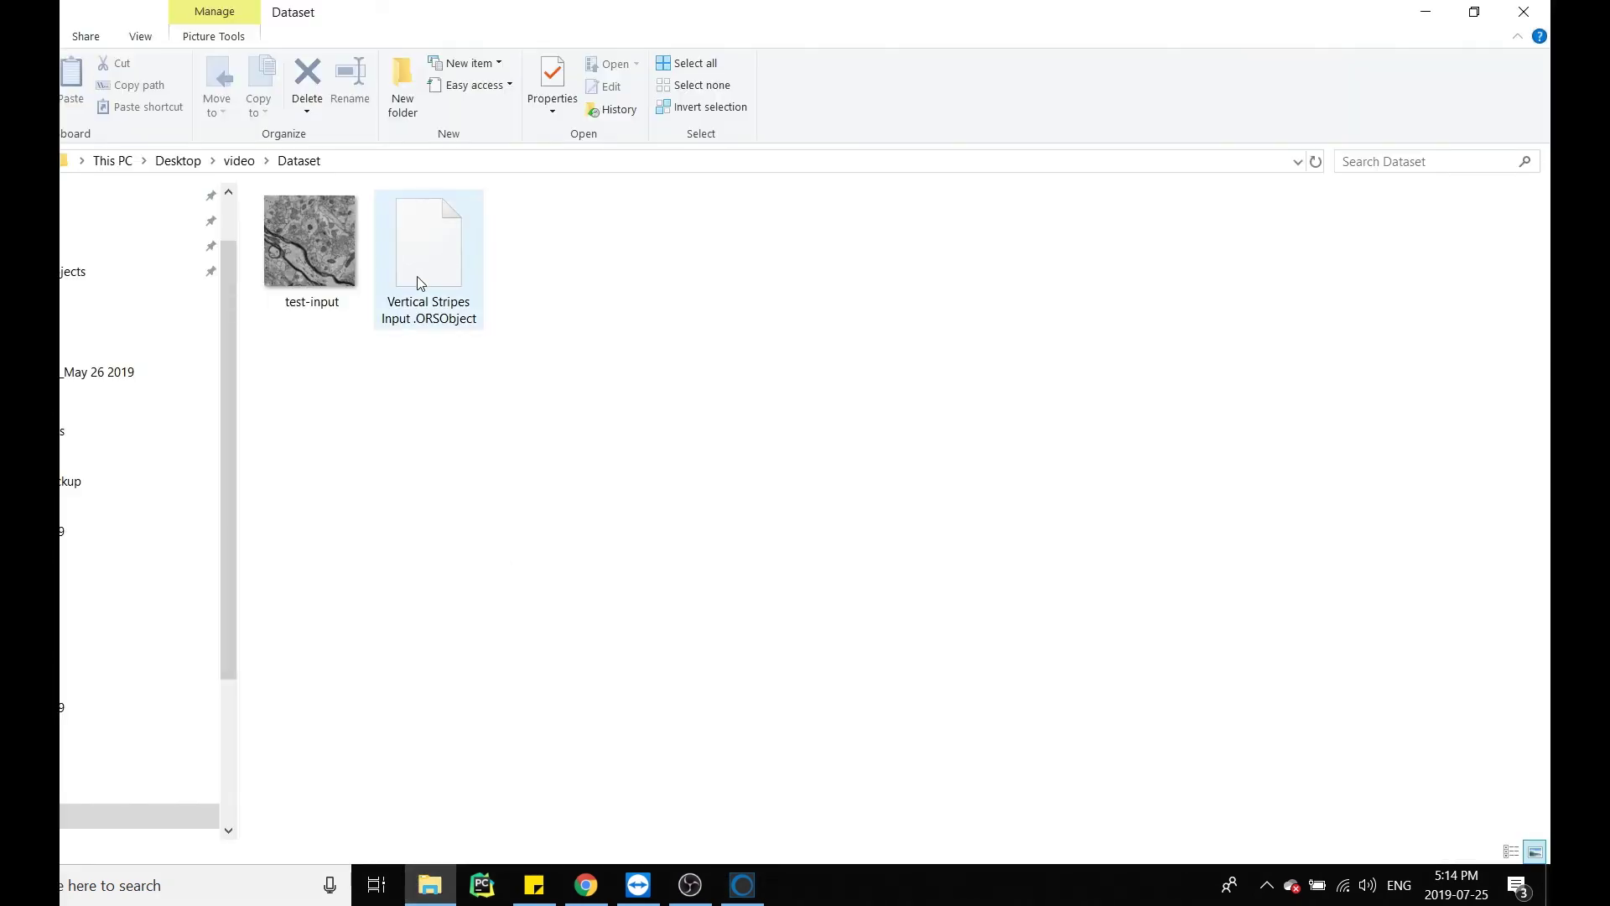
left_click(426, 321)
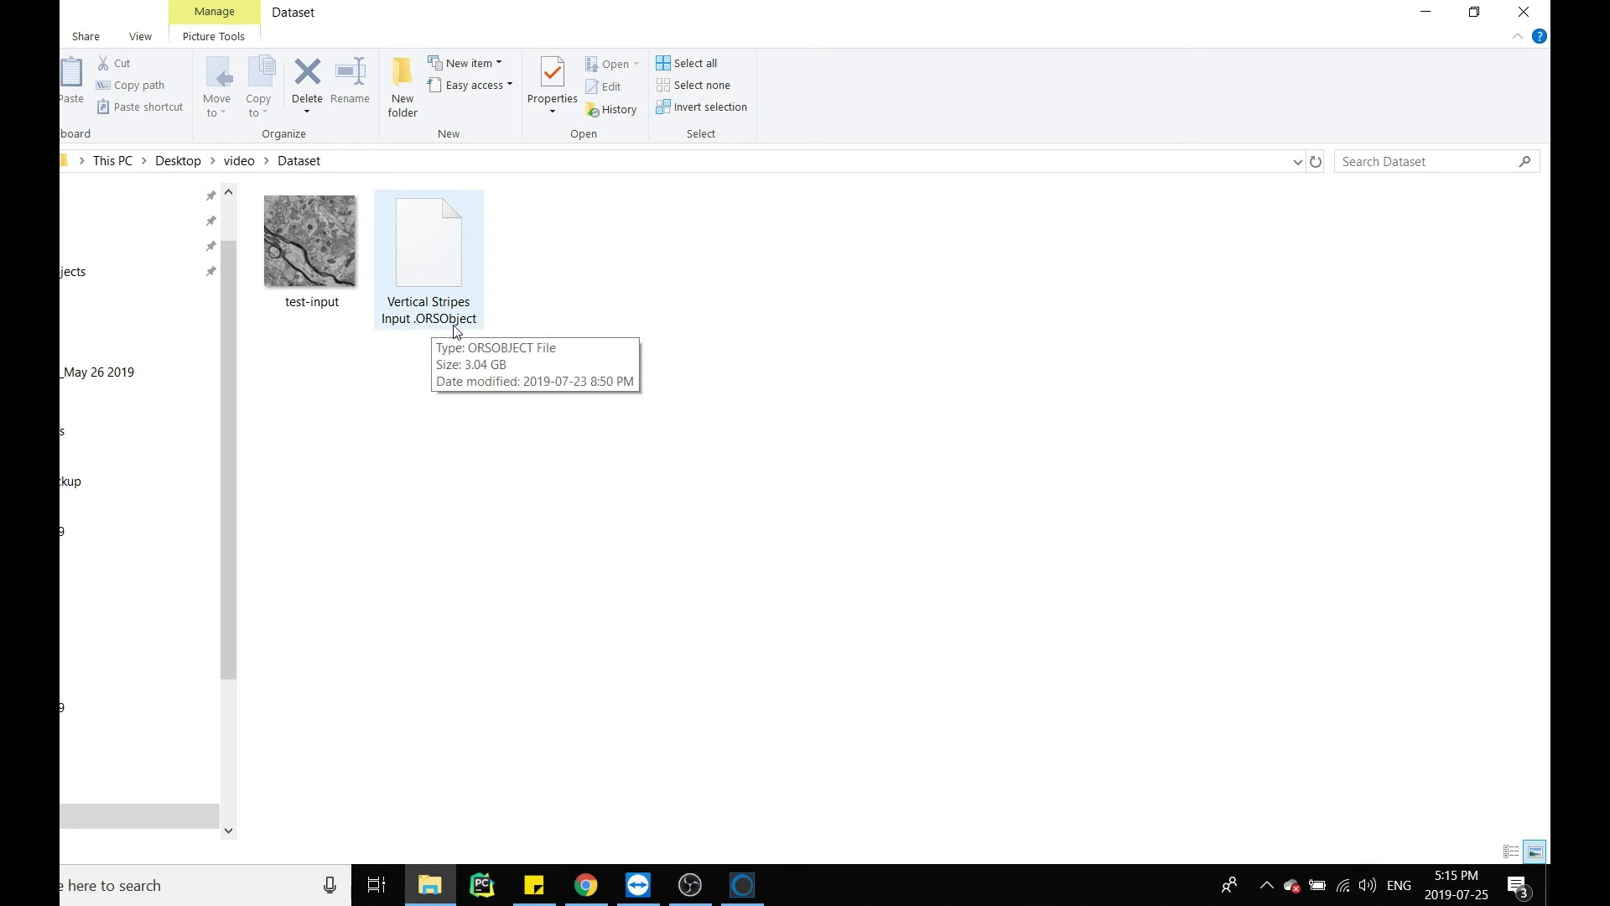
- Import the Vertical Stripes Input .ORSObject file with File > Import Object(s) from File
left_click(1425, 13)
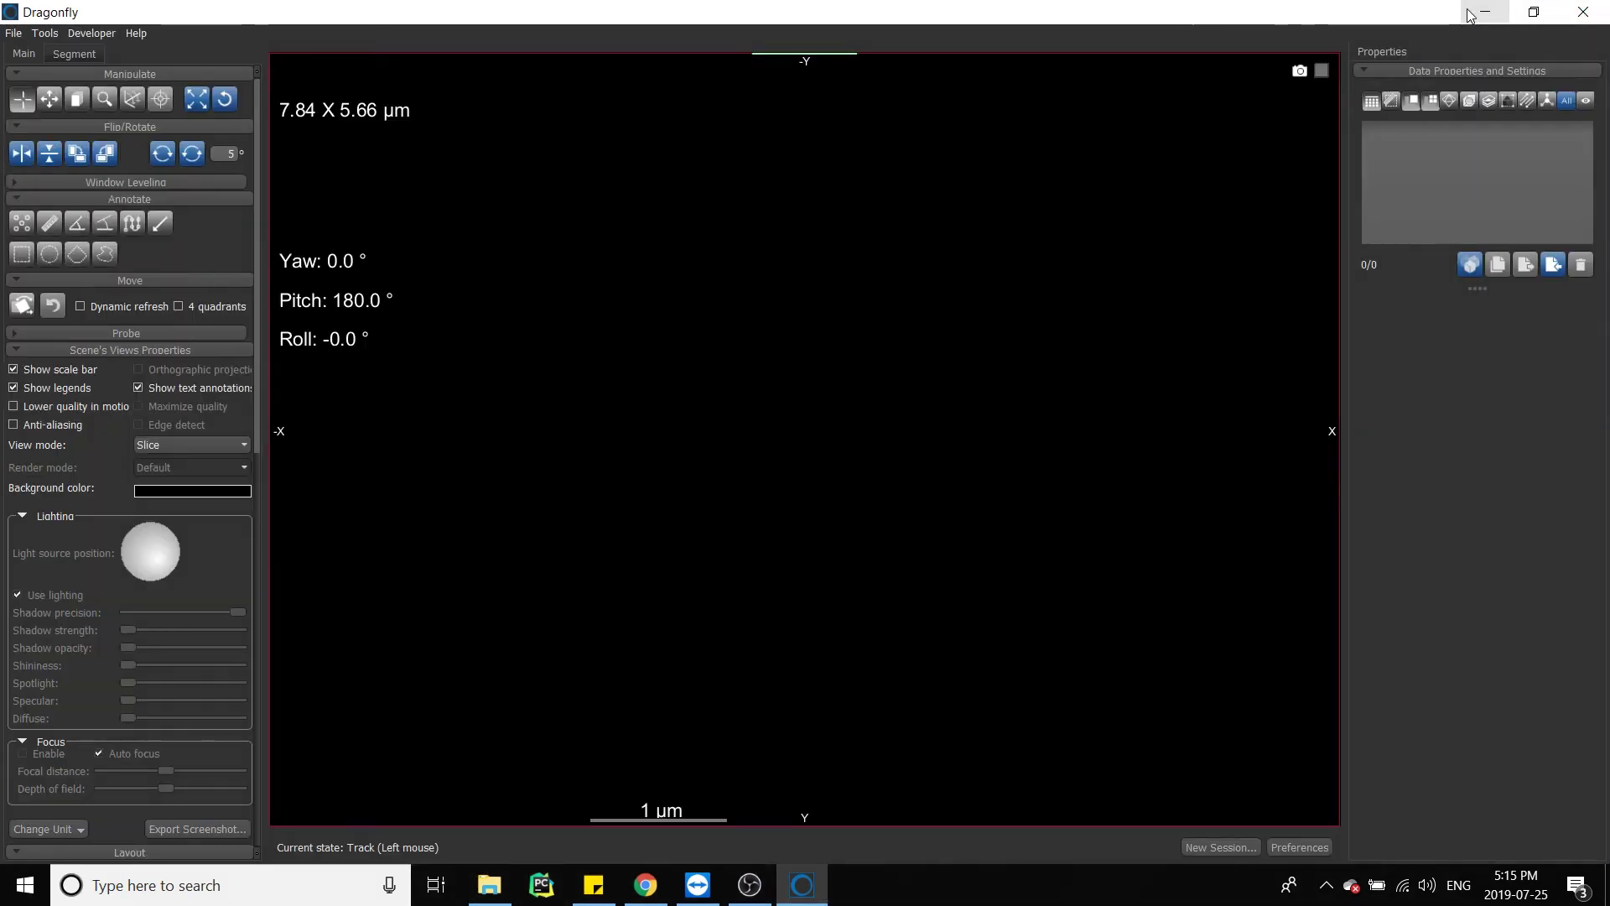
left_click(15, 33)
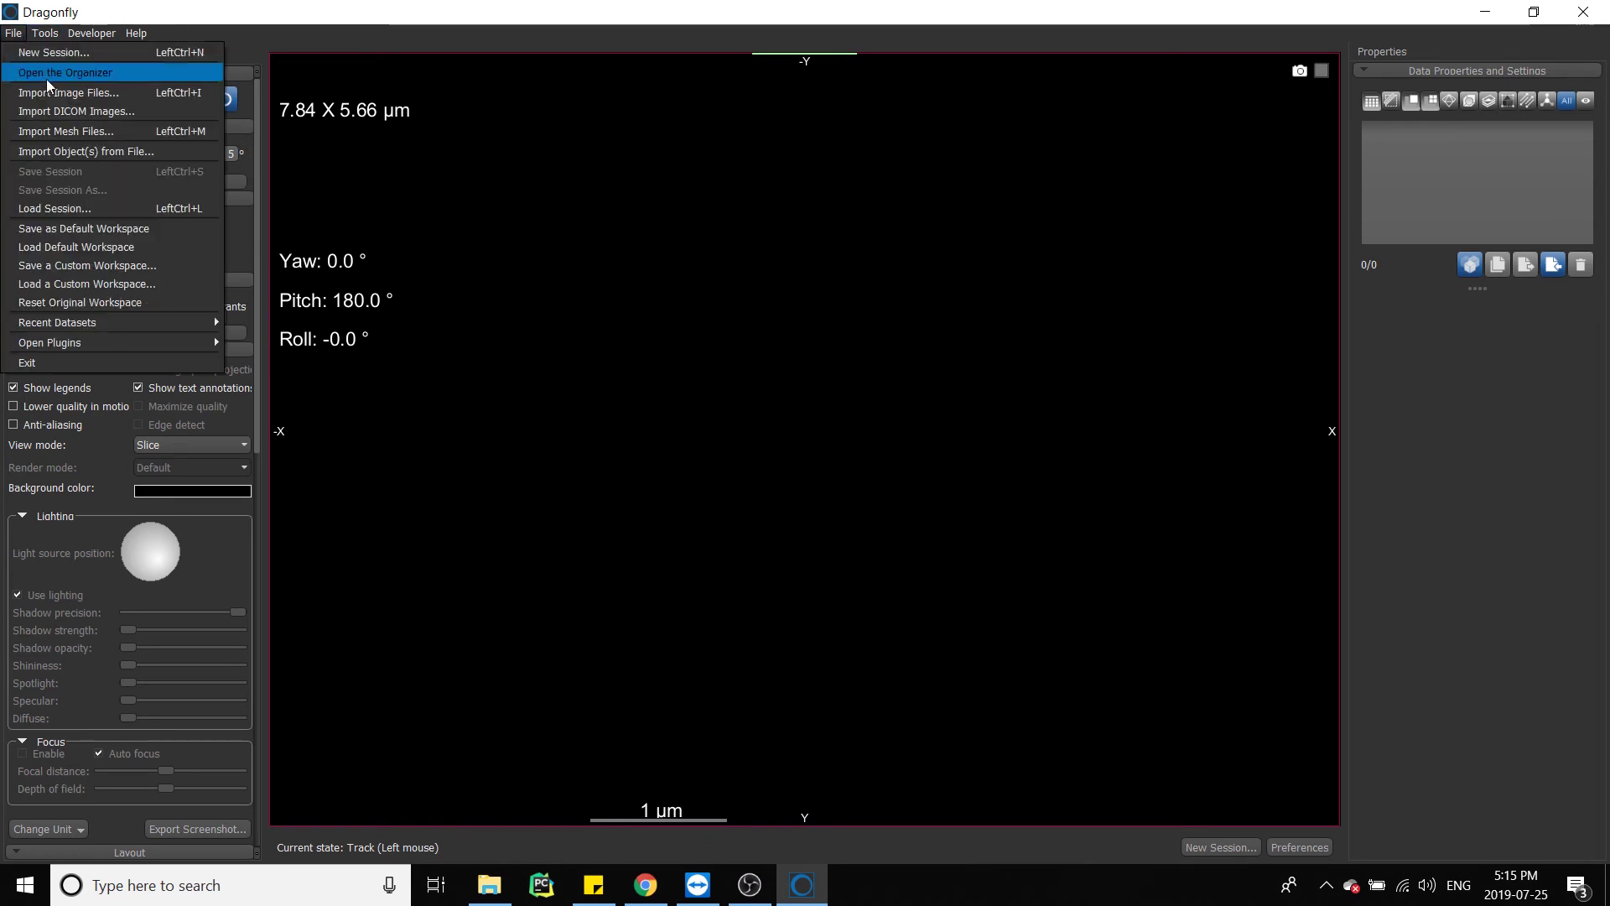
left_click(75, 150)
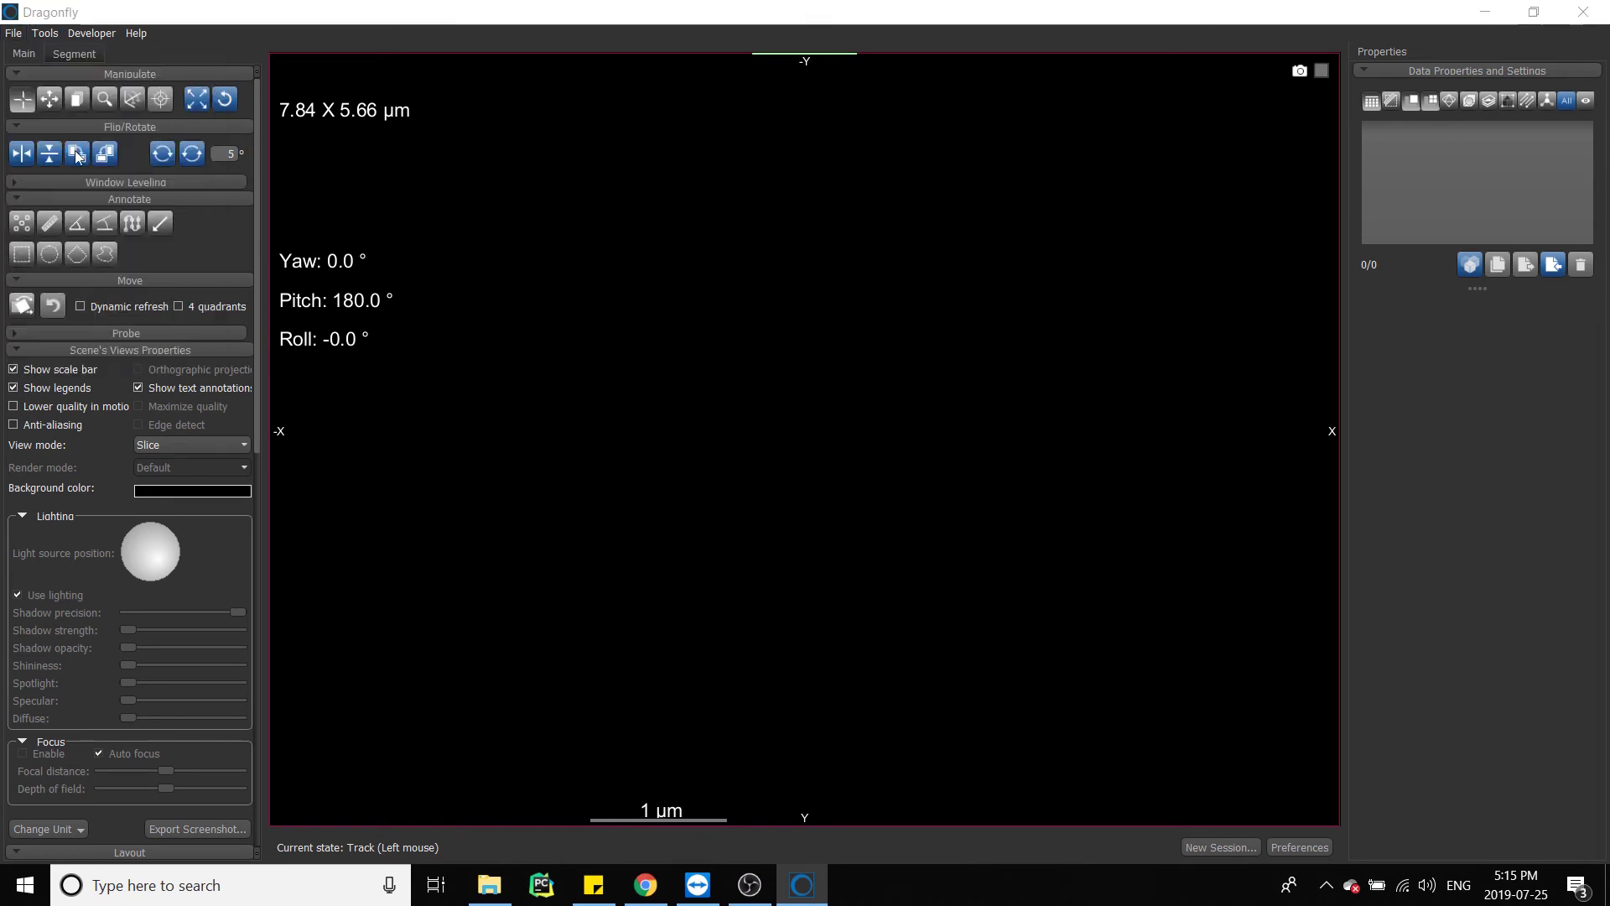
left_click(253, 226)
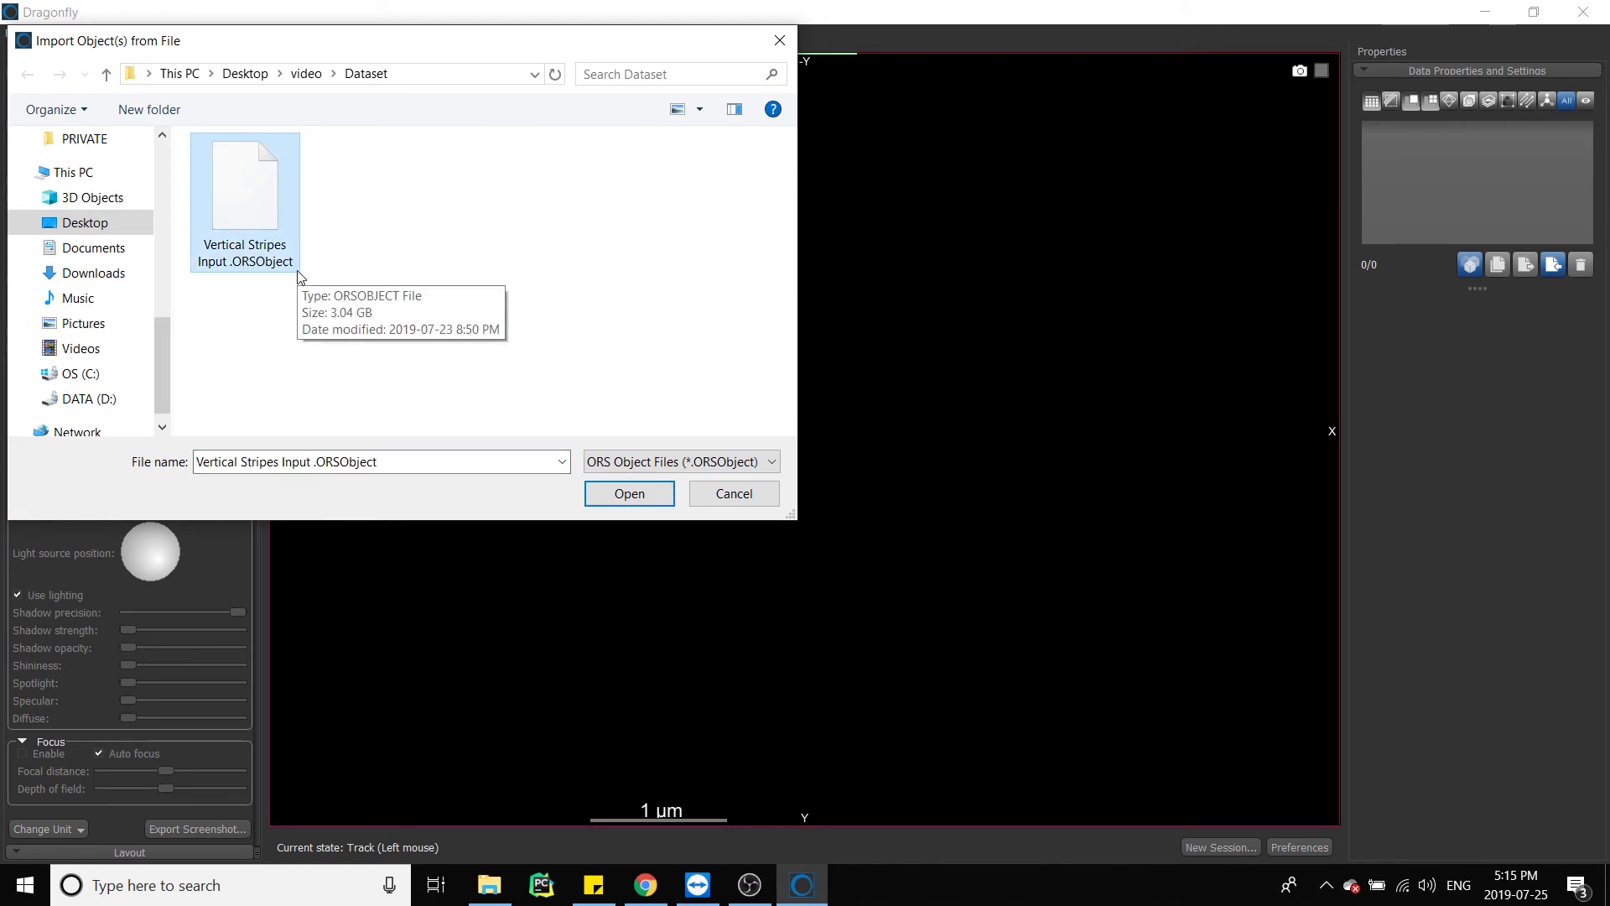
left_click(605, 495)
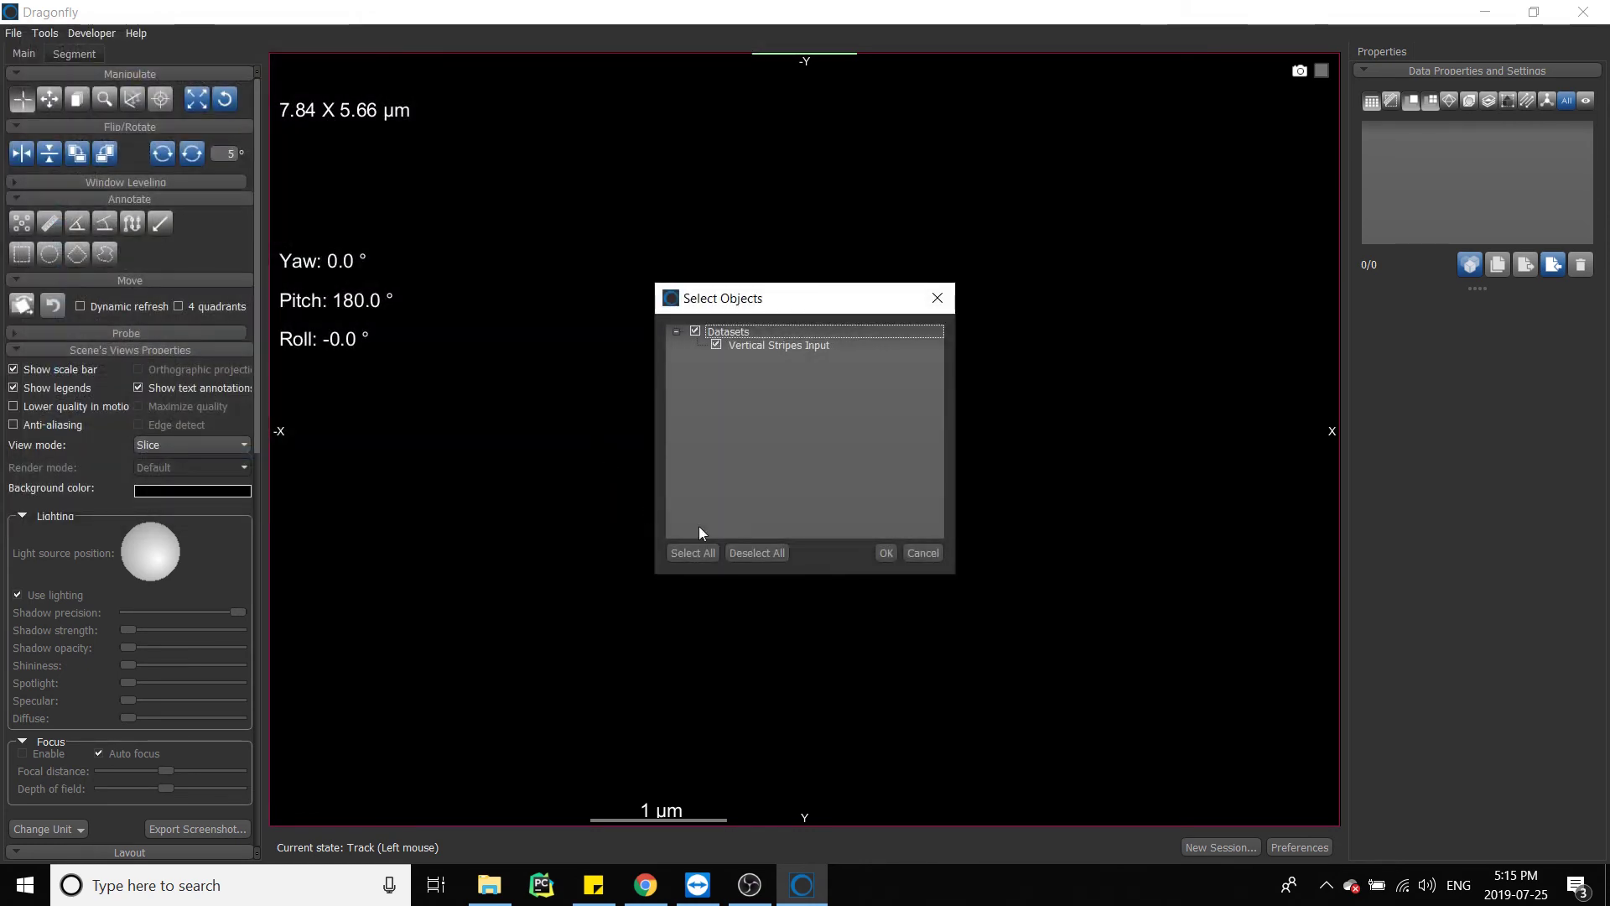
left_click(889, 563)
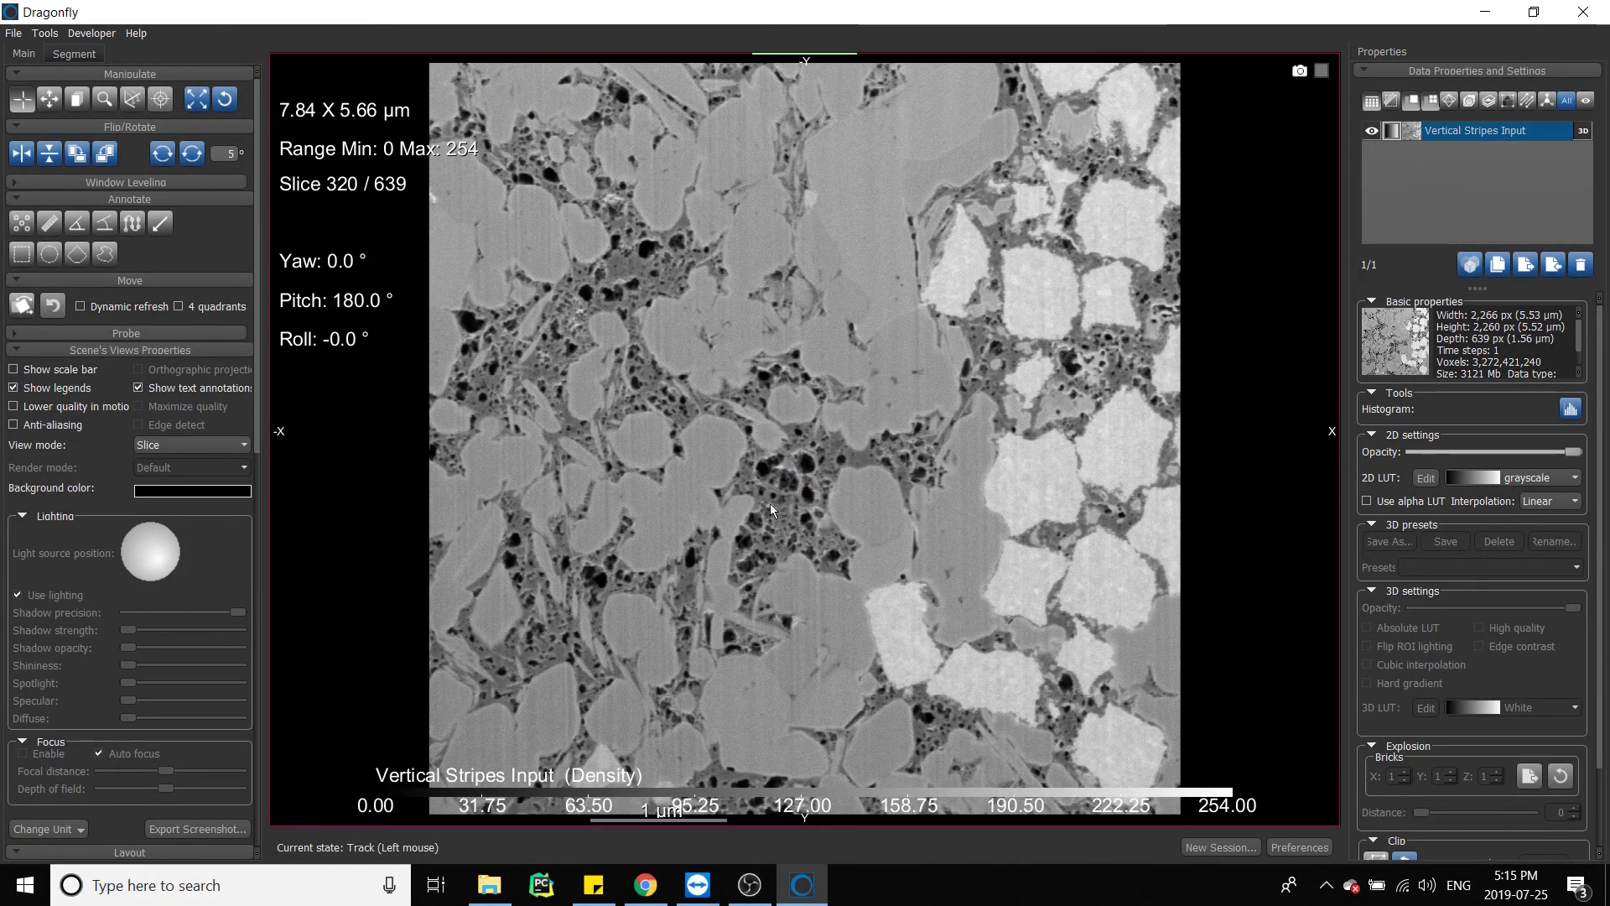
scroll(770, 503, "down", 5)
scroll(770, 507, "down", 4)
scroll(770, 512, "up", 2)
scroll(769, 518, "up", 1)
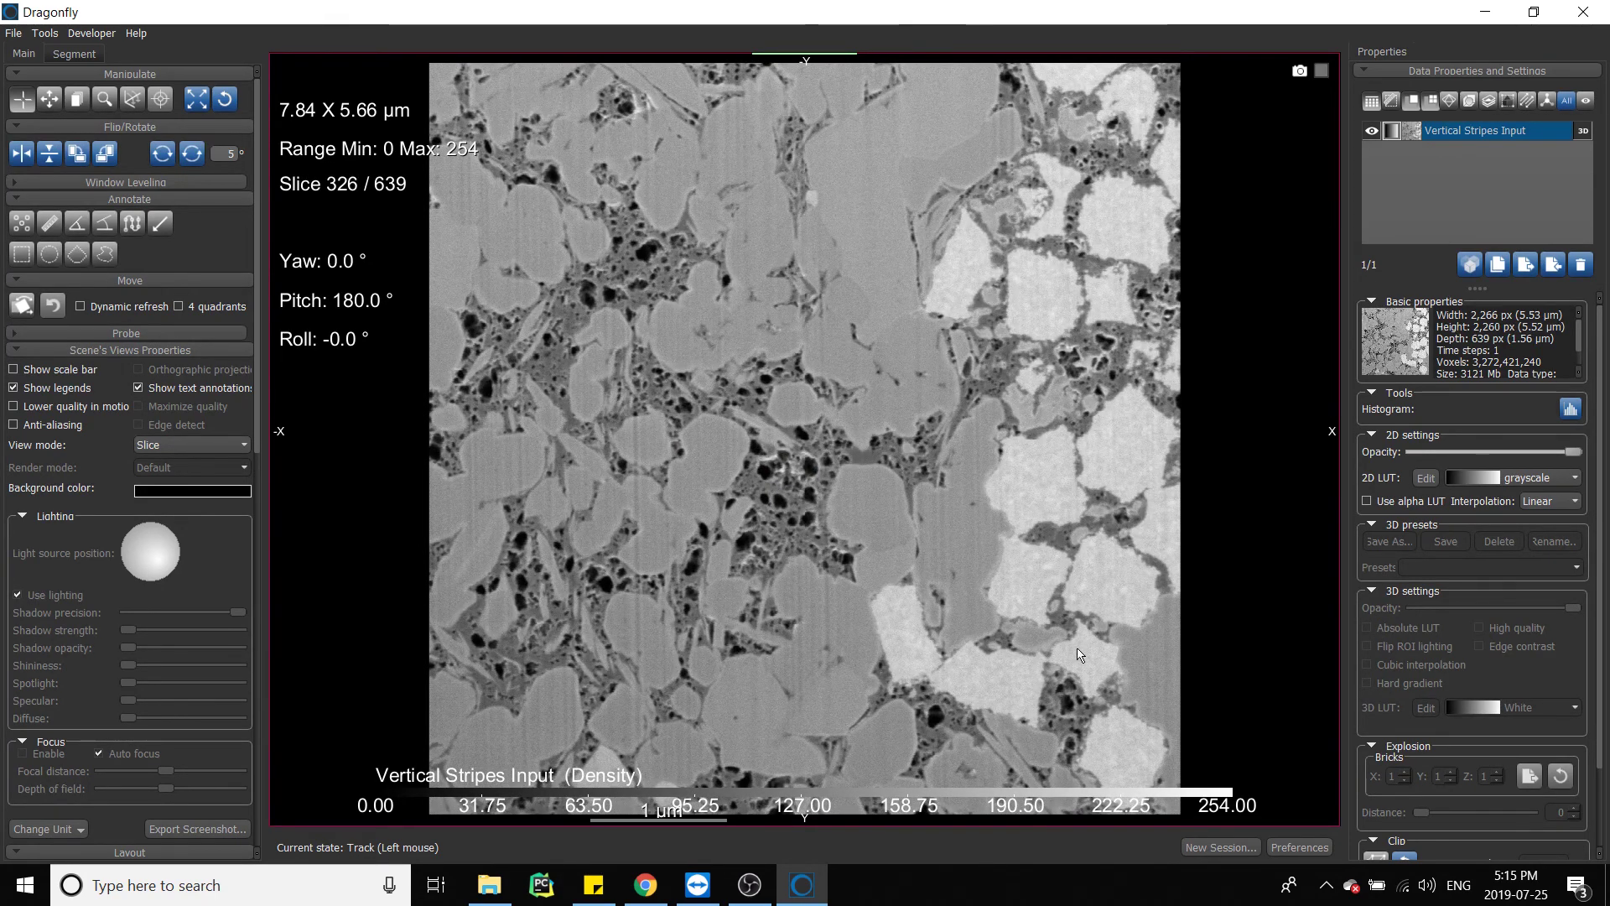
scroll(924, 494, "down", 1)
scroll(924, 495, "down", 9)
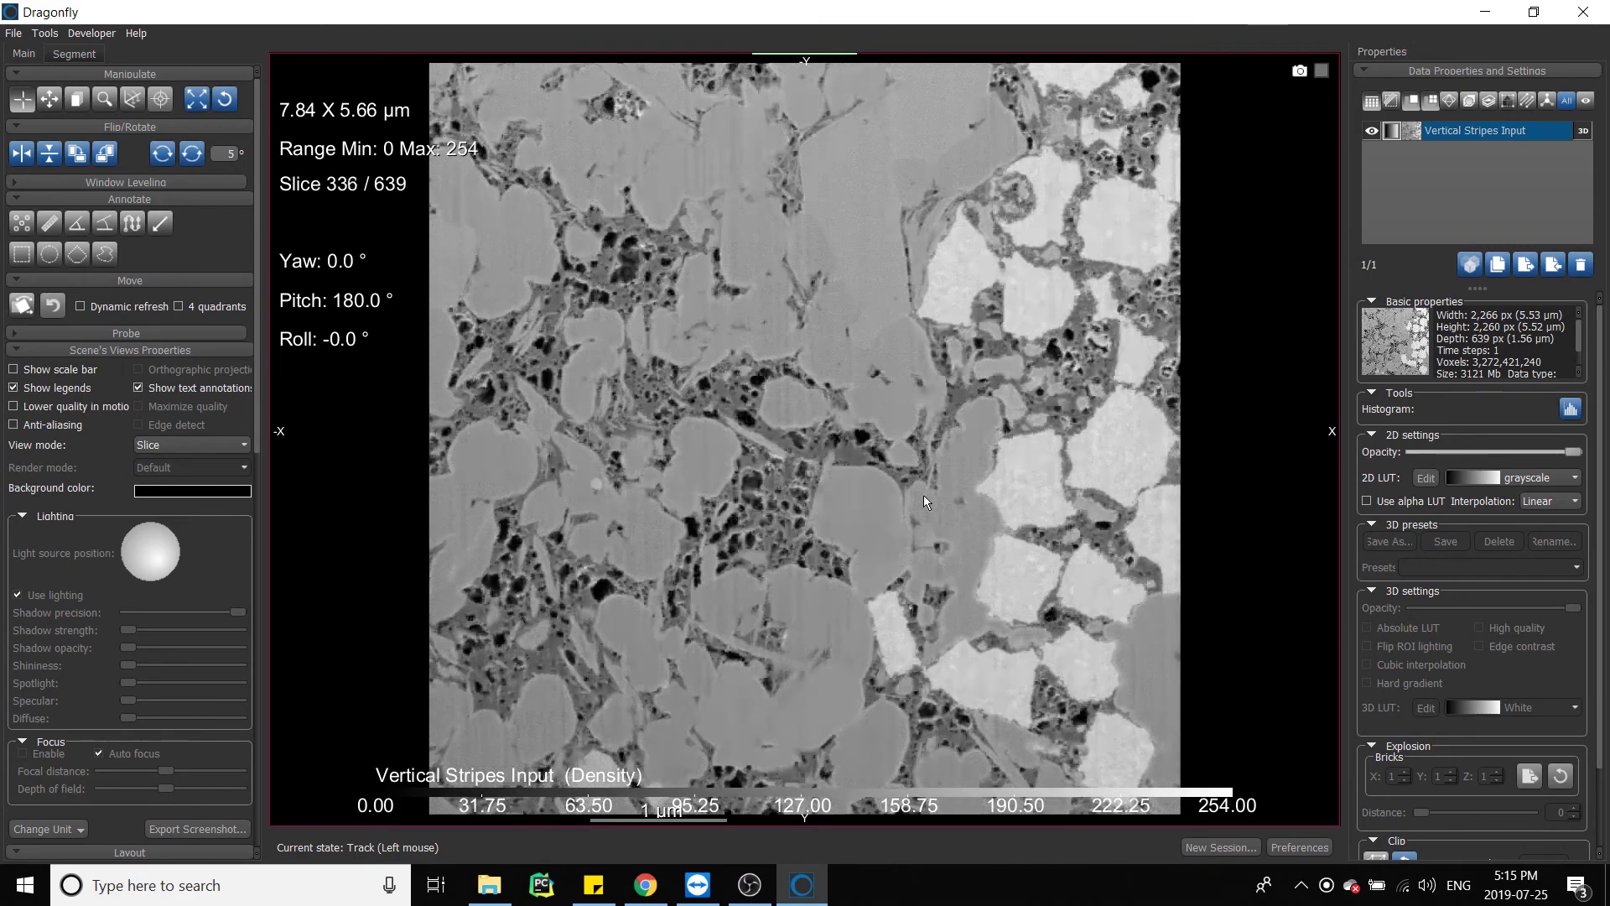
scroll(923, 495, "down", 4)
- Open the Tools menu after browsing to around slice 340
left_click(43, 34)
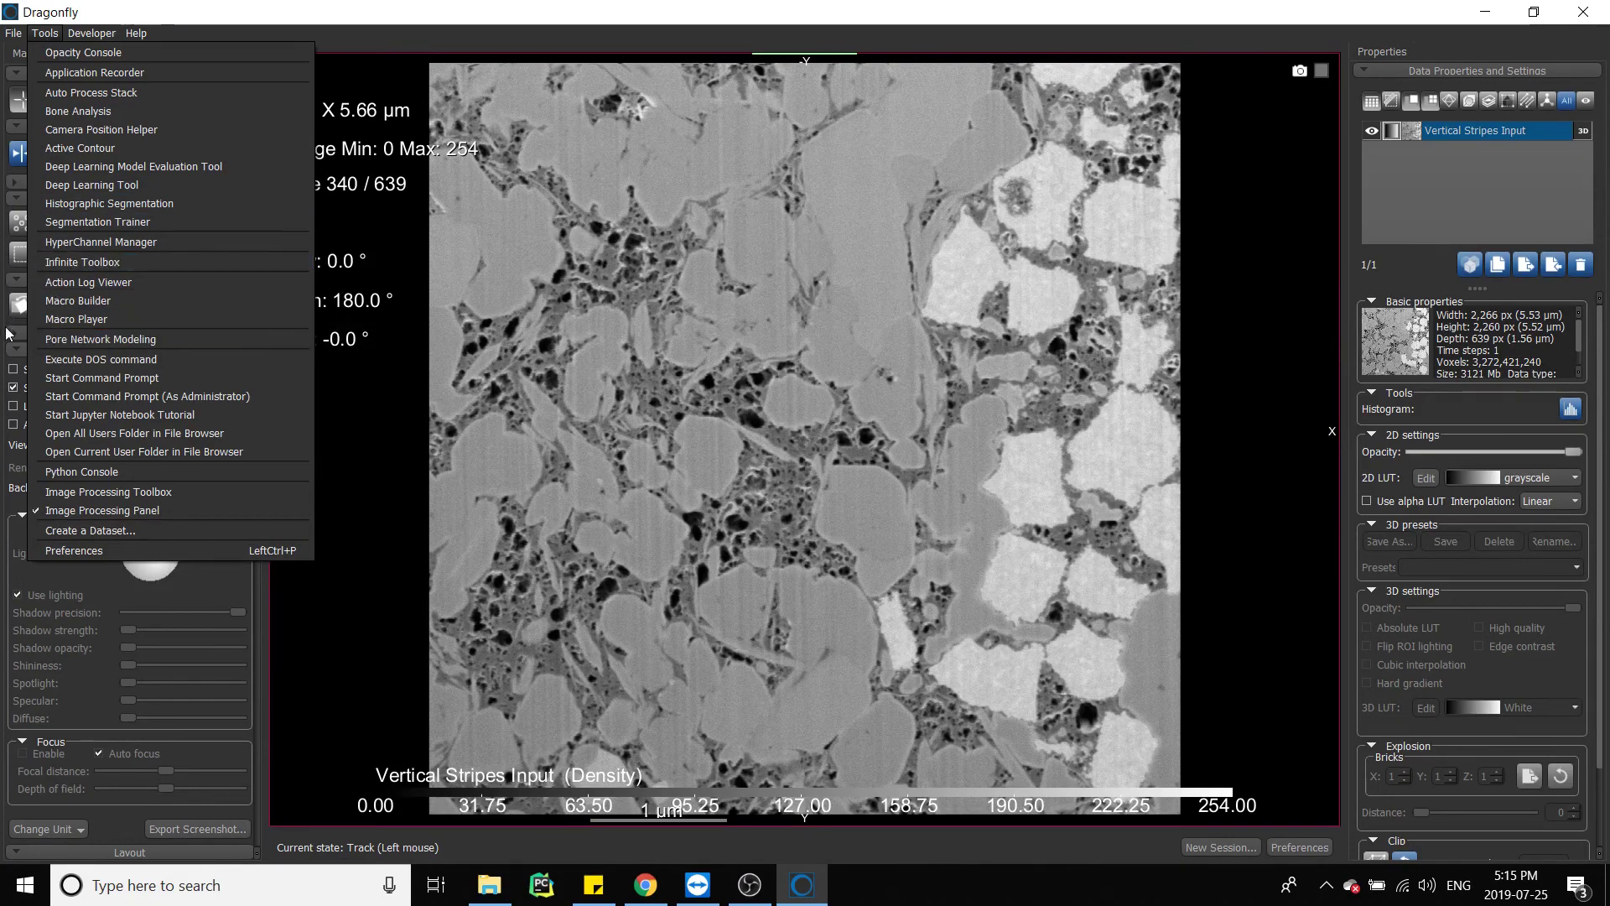
- Open the Image Processing Toolbox and choose the Vertical Destriping operation
left_click(124, 492)
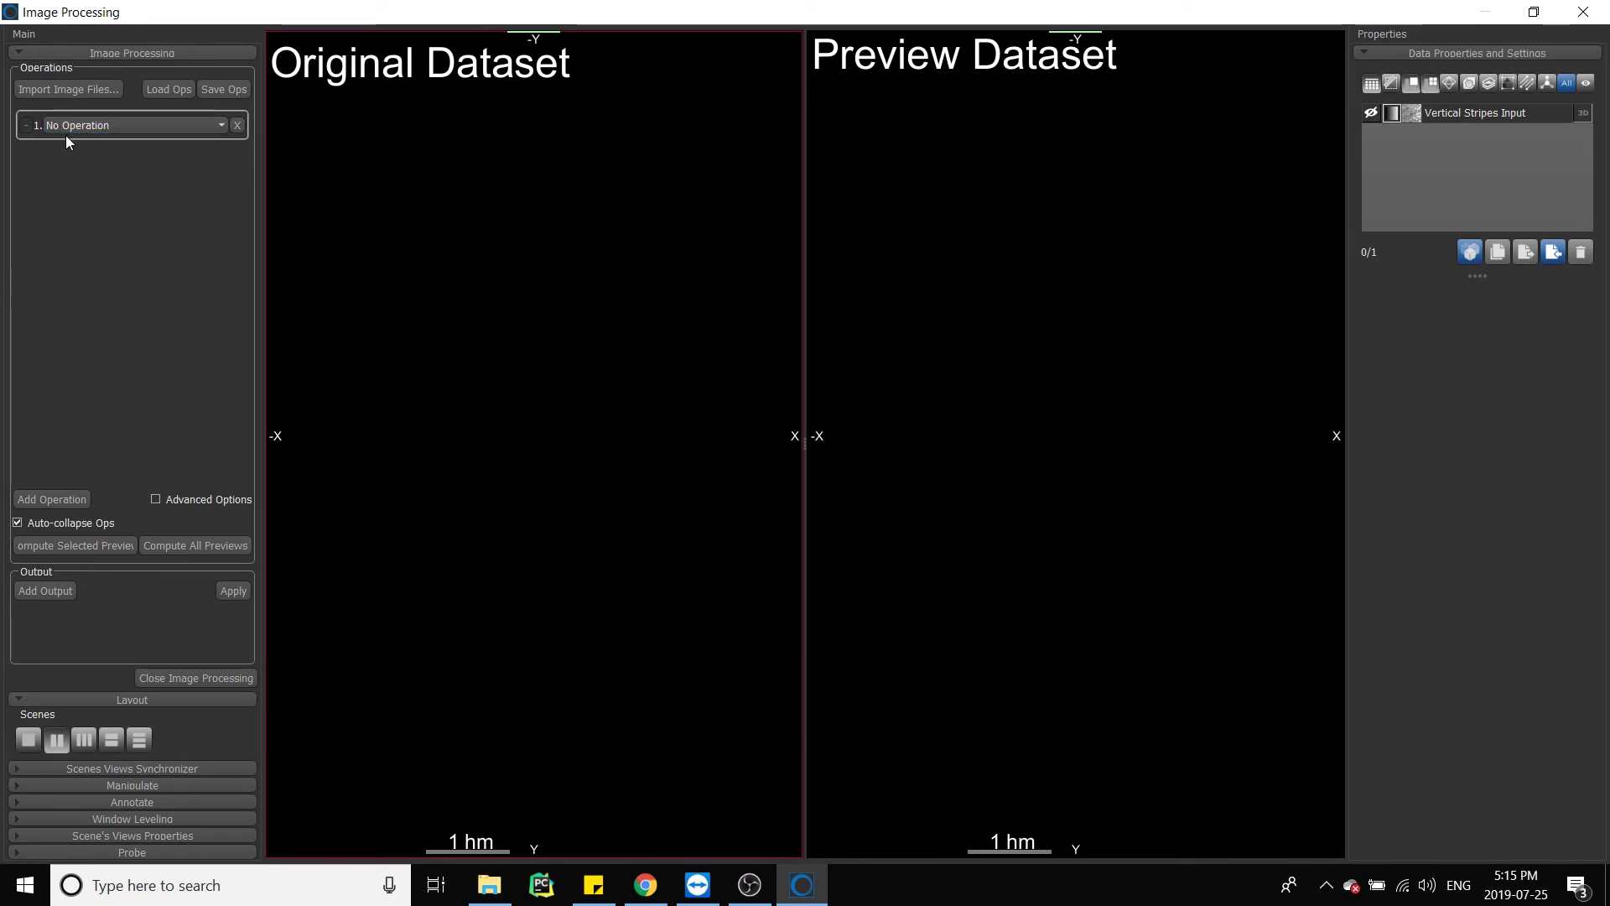
left_click(100, 127)
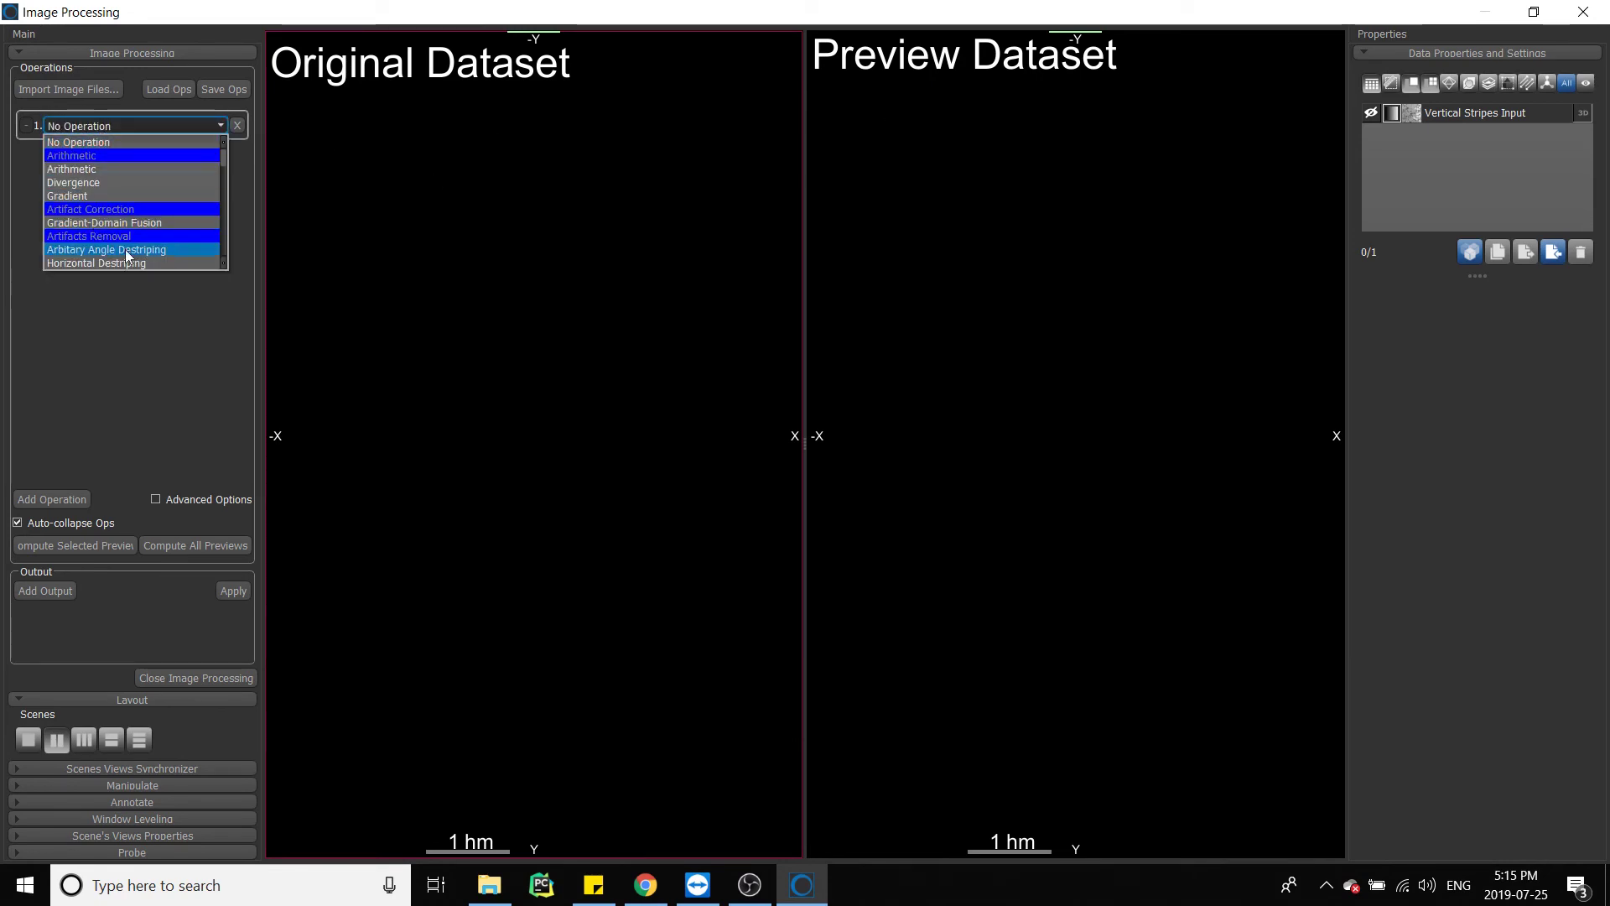
scroll(108, 225, "down", 1)
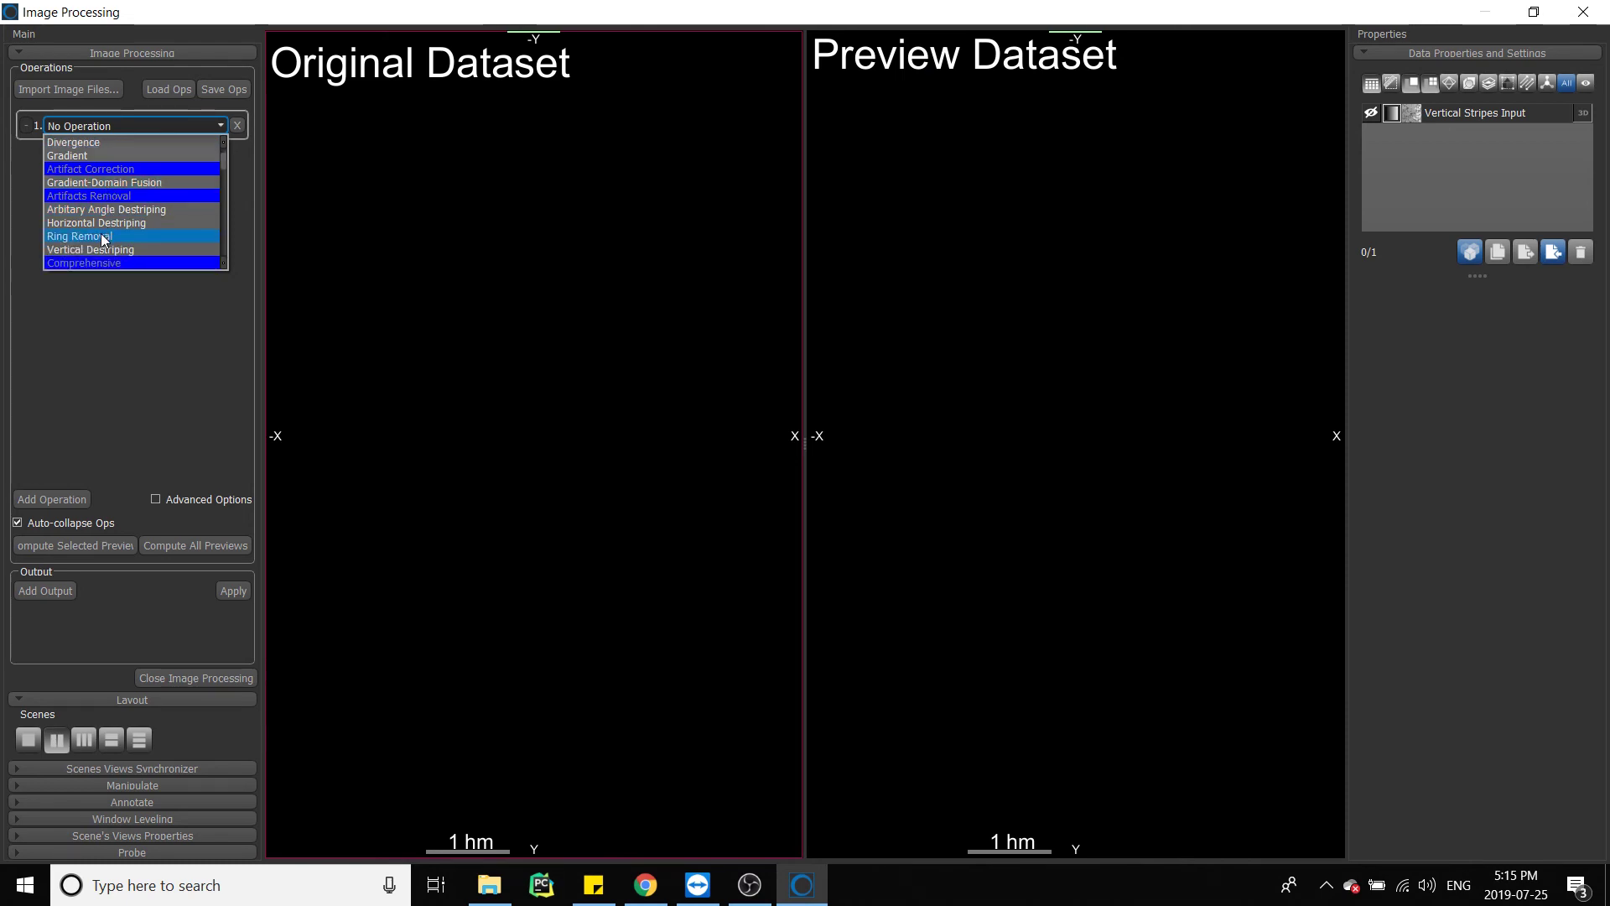
left_click(94, 247)
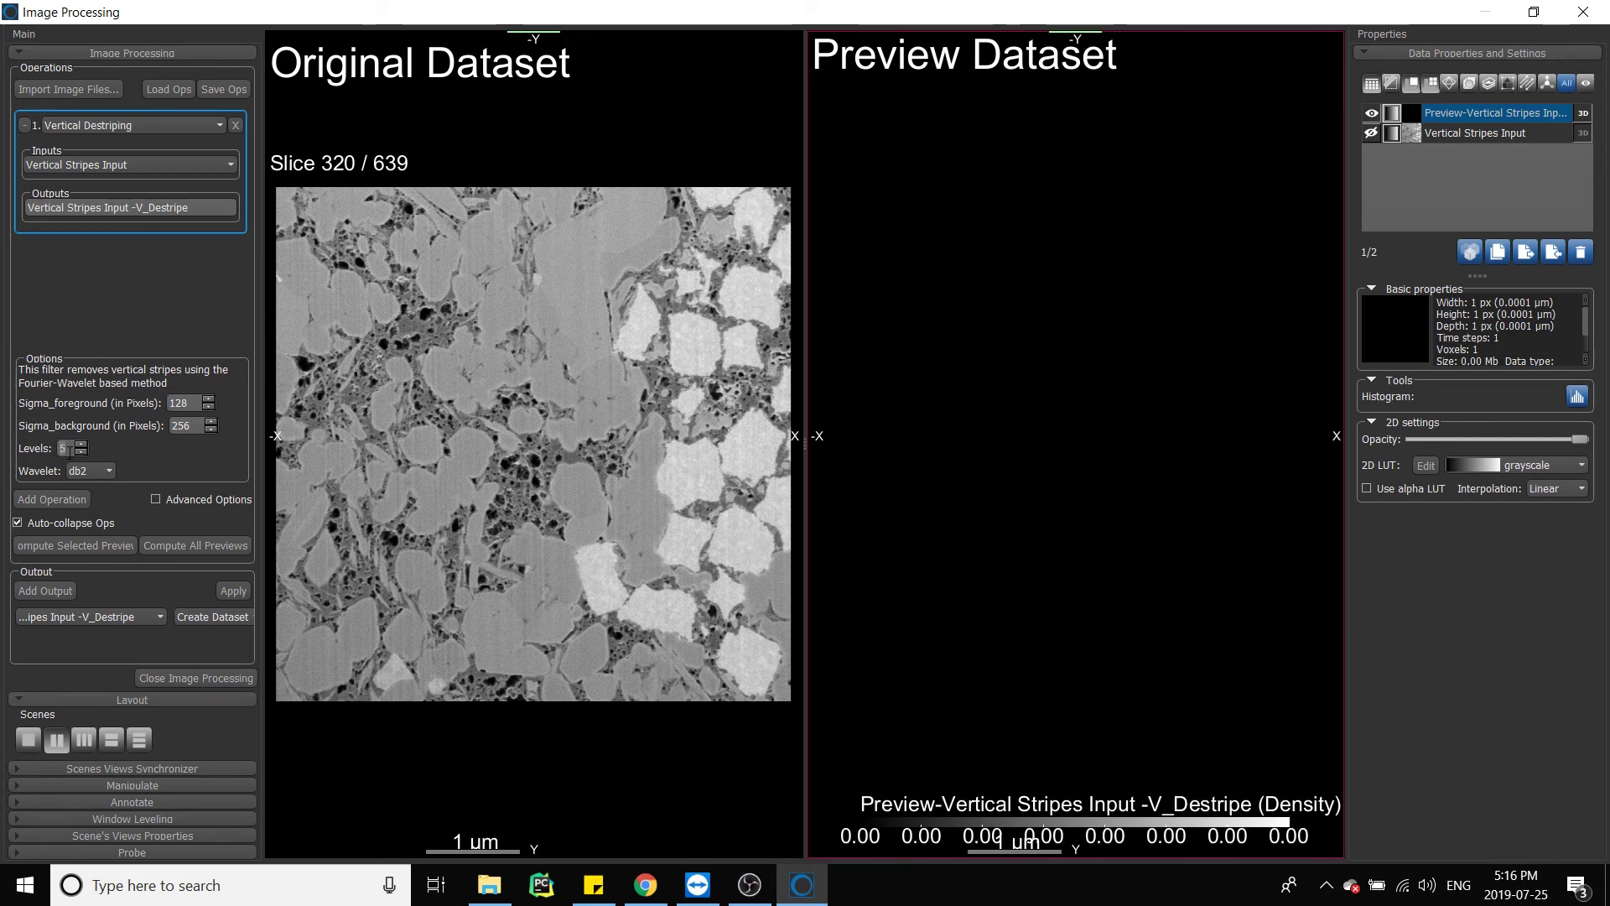
- Set the wavelet to db21 and compute the destriping preview for slice 320
left_click(99, 474)
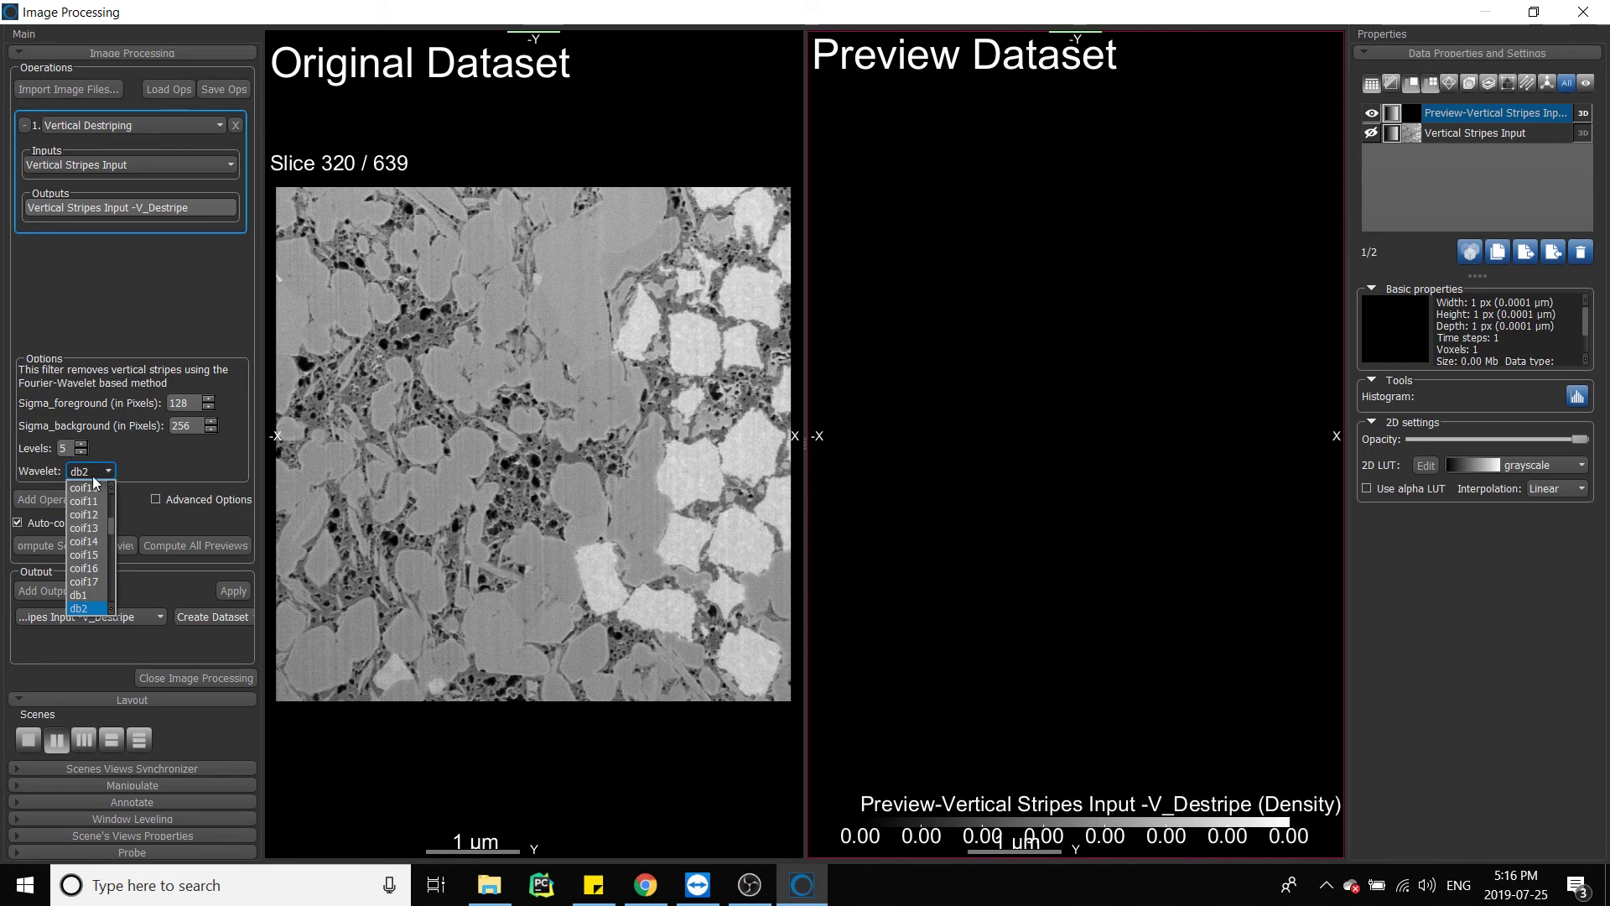
scroll(109, 540, "down", 8)
scroll(100, 553, "down", 1)
scroll(100, 555, "down", 1)
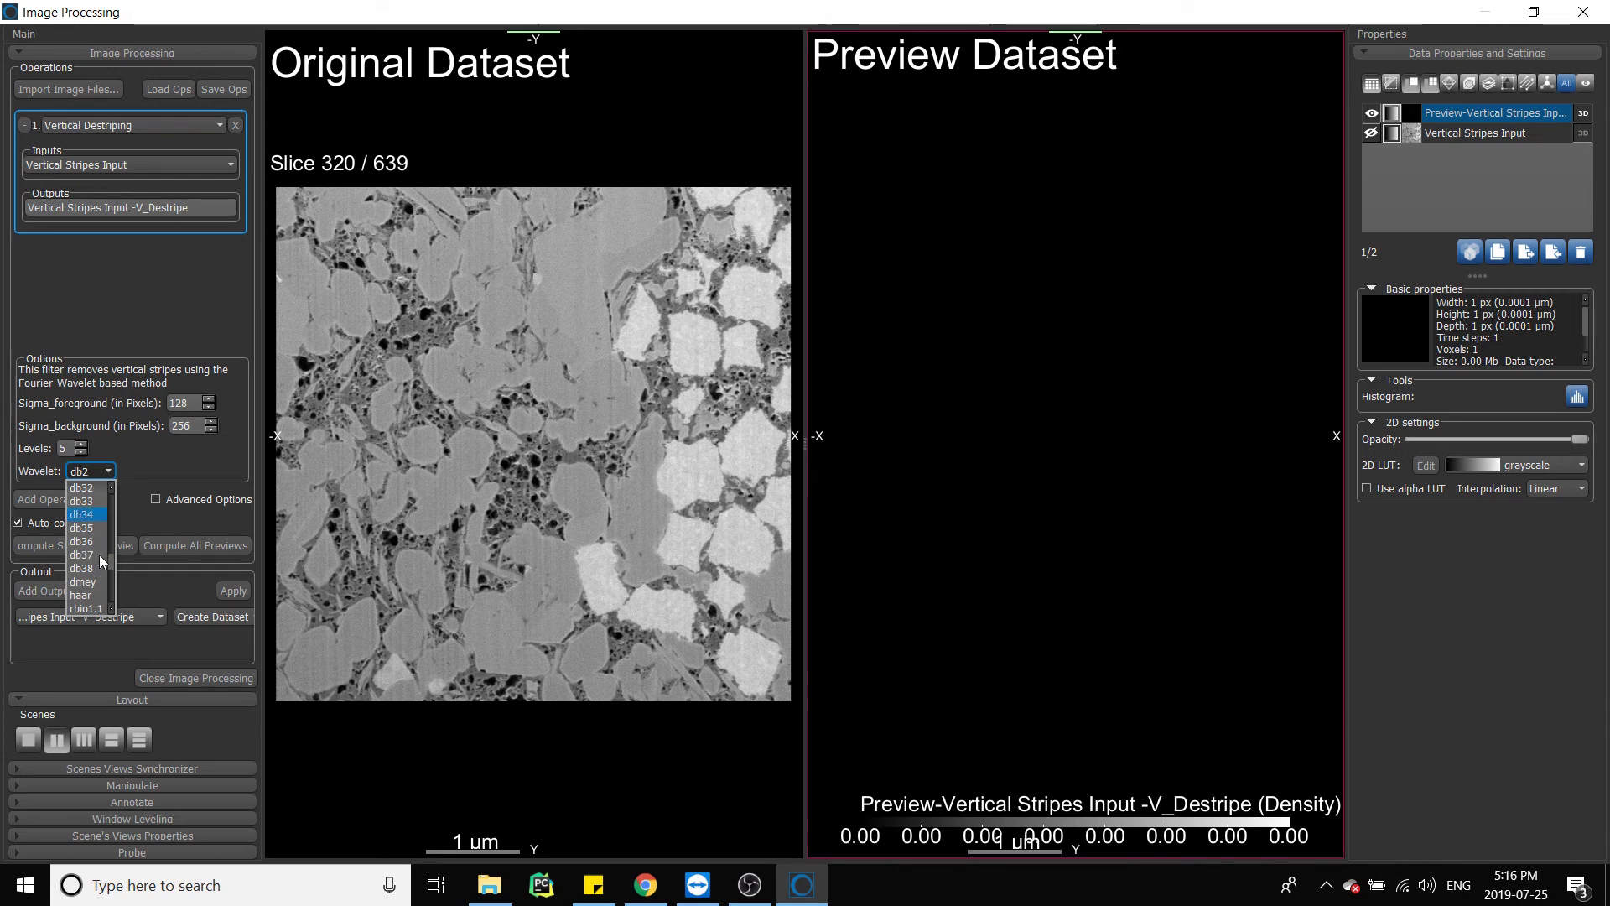
scroll(100, 555, "down", 1)
scroll(98, 554, "down", 1)
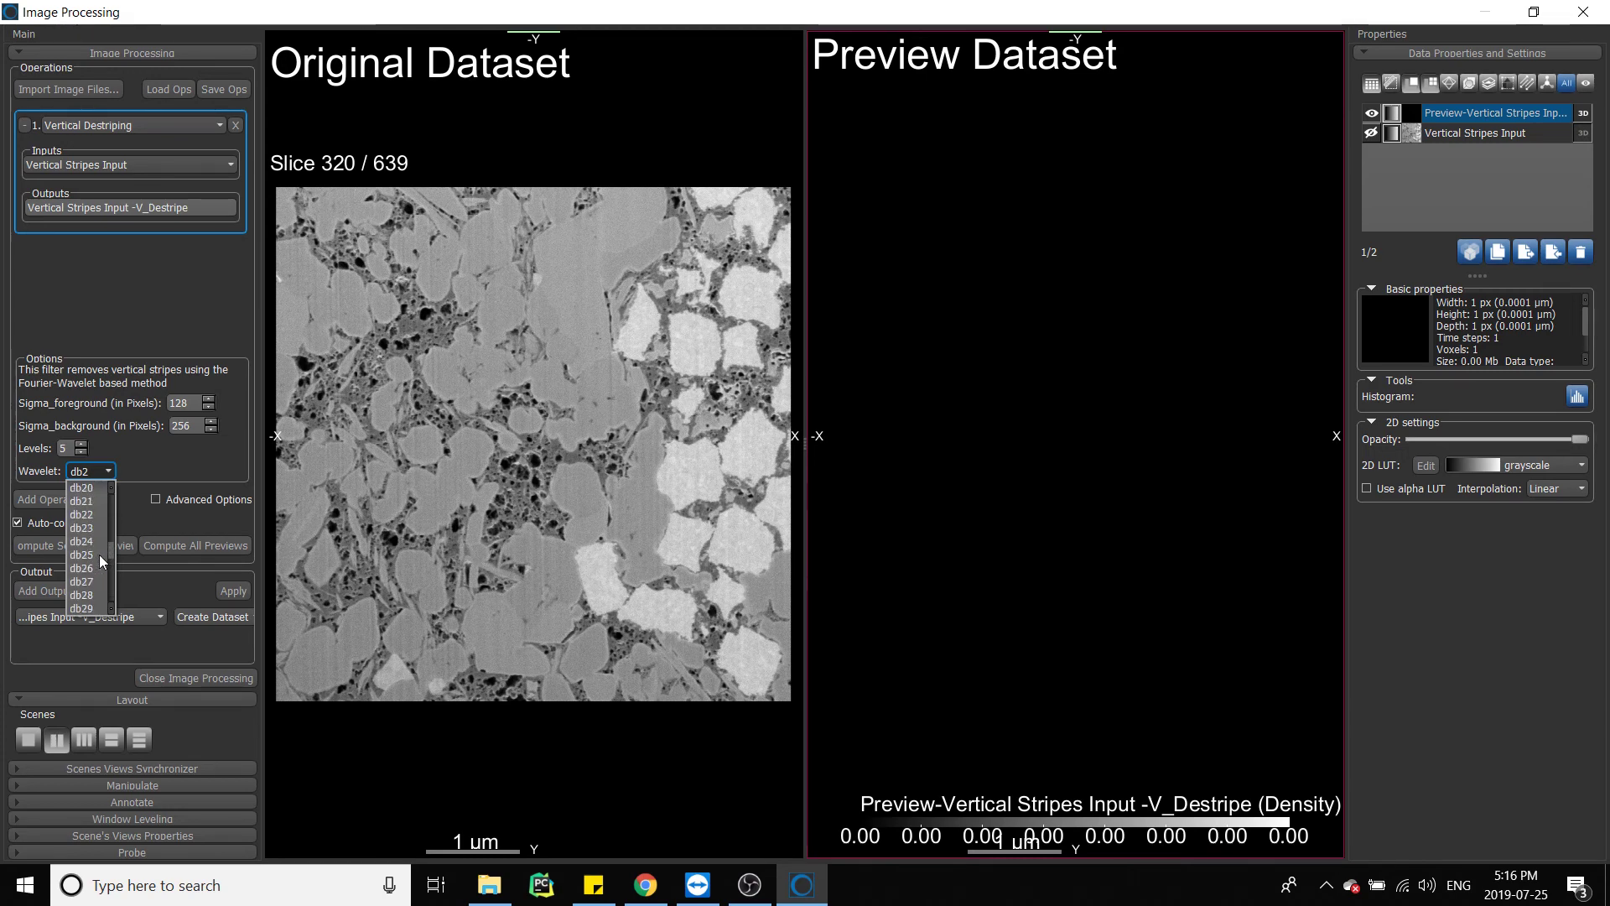
scroll(100, 555, "up", 6)
left_click(87, 500)
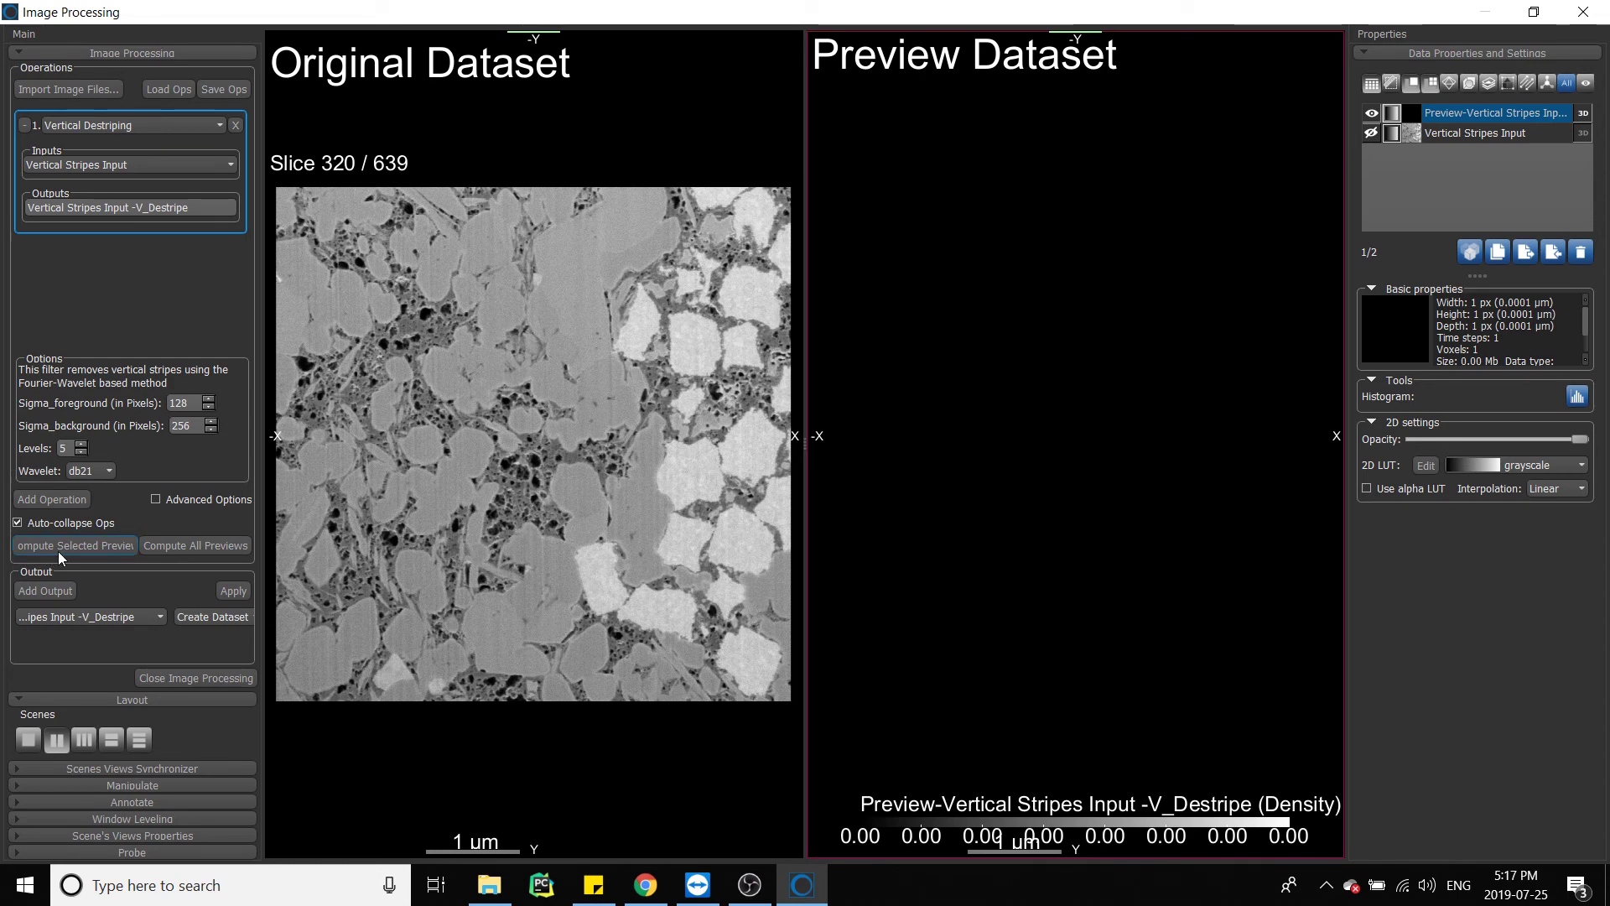
left_click(83, 548)
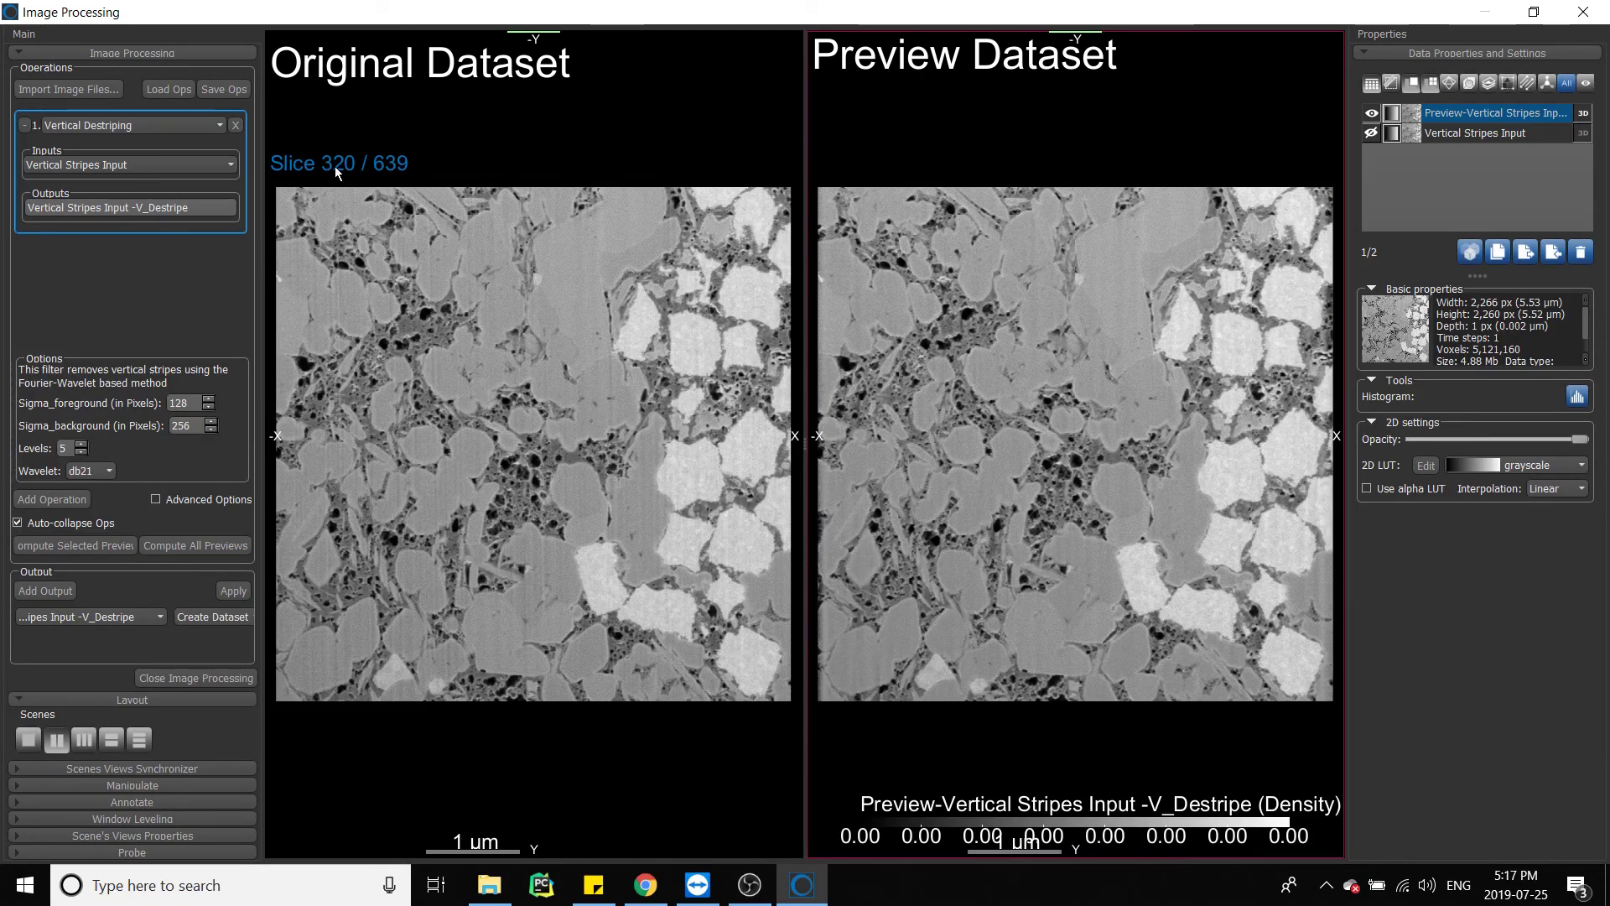
scroll(371, 353, "down", 10)
scroll(374, 340, "down", 5)
scroll(376, 308, "down", 3)
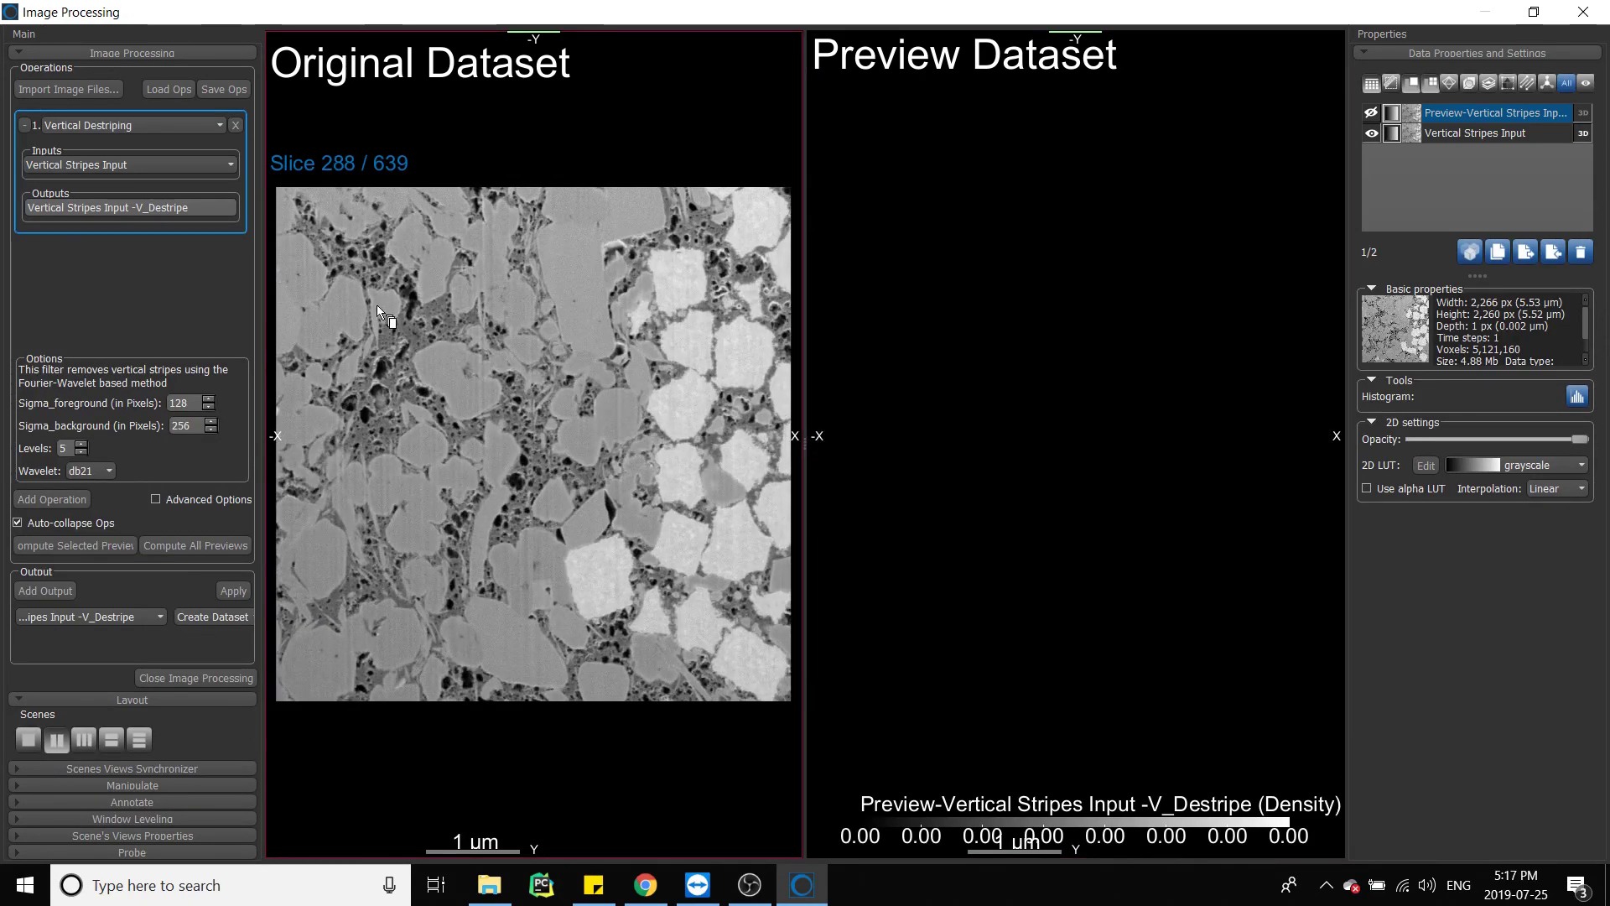
scroll(379, 377, "up", 3)
scroll(382, 415, "down", 2)
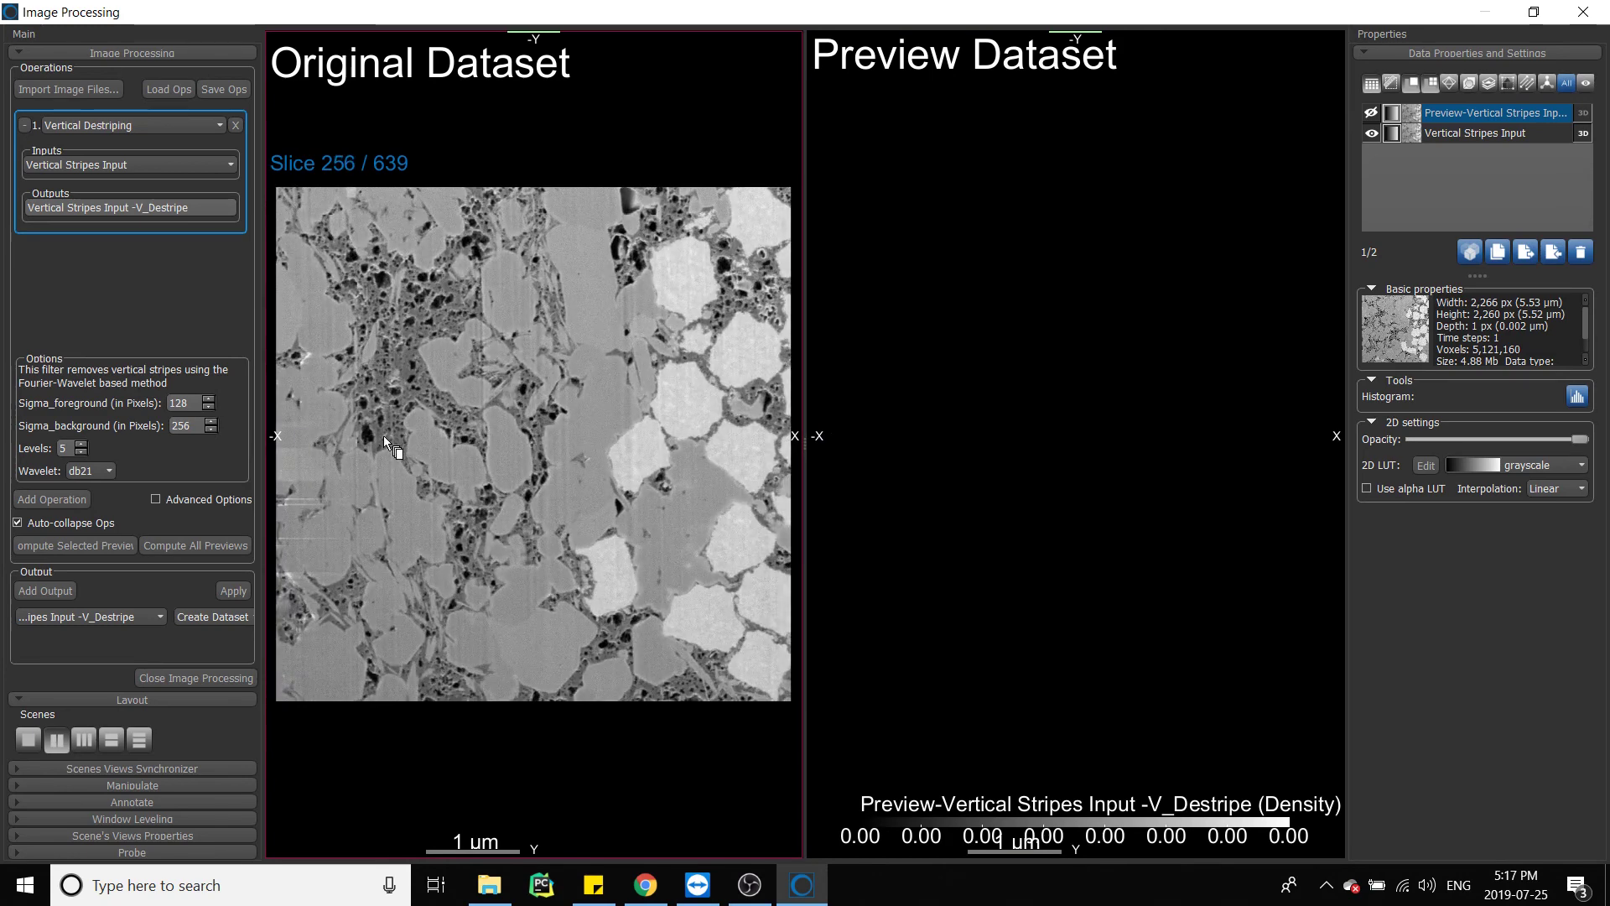
scroll(381, 454, "down", 2)
scroll(378, 503, "down", 2)
scroll(381, 526, "down", 2)
scroll(384, 529, "up", 1)
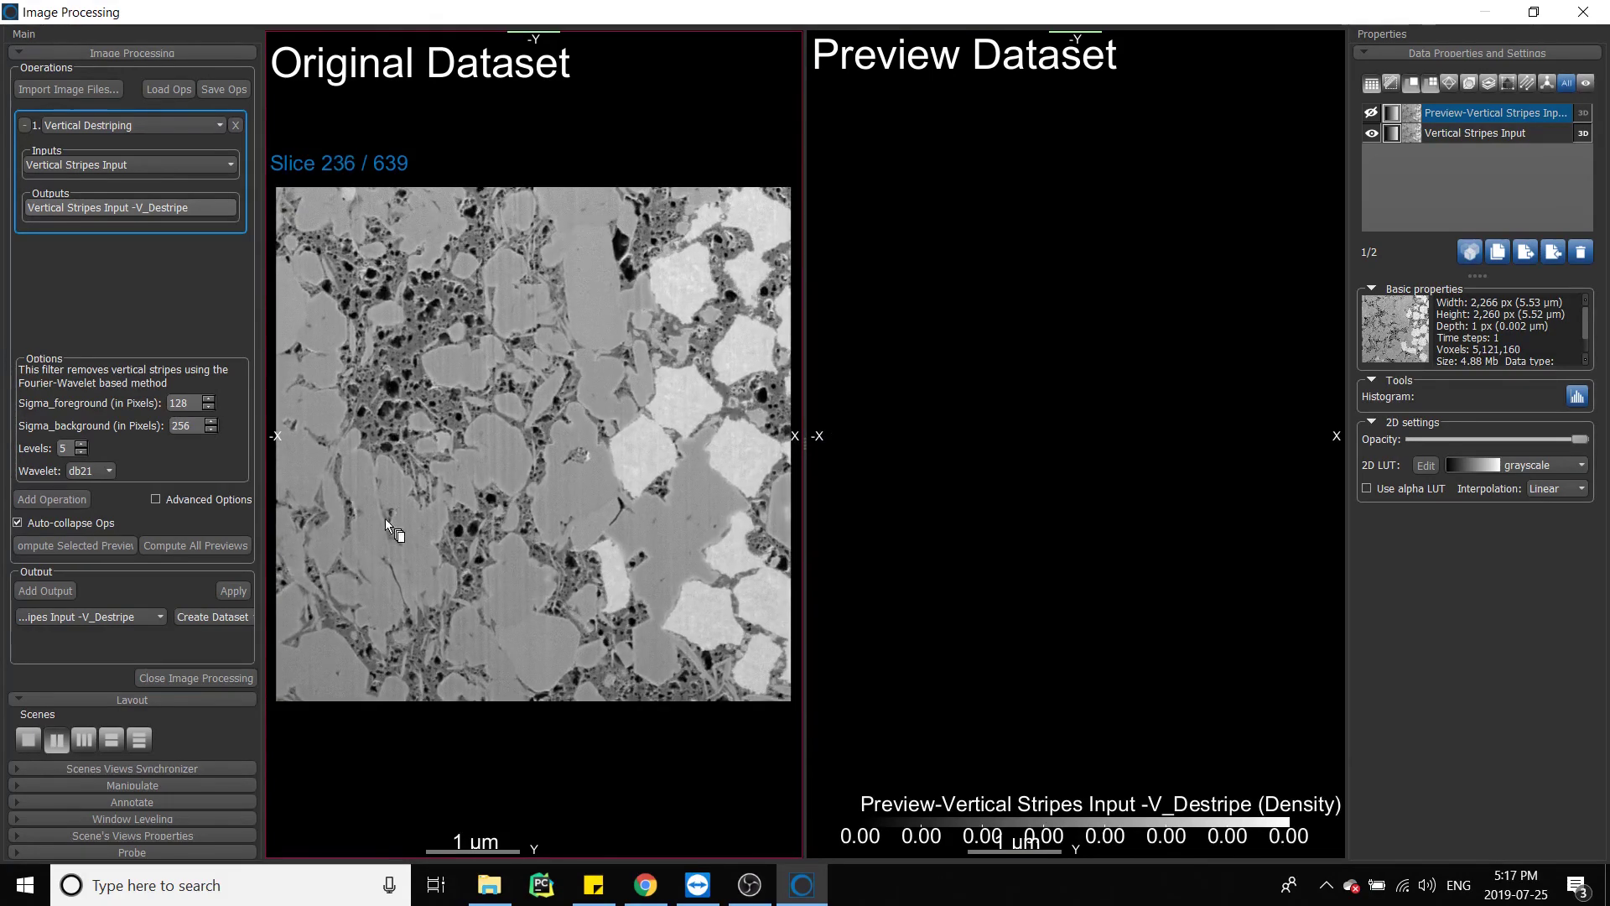
scroll(385, 518, "up", 1)
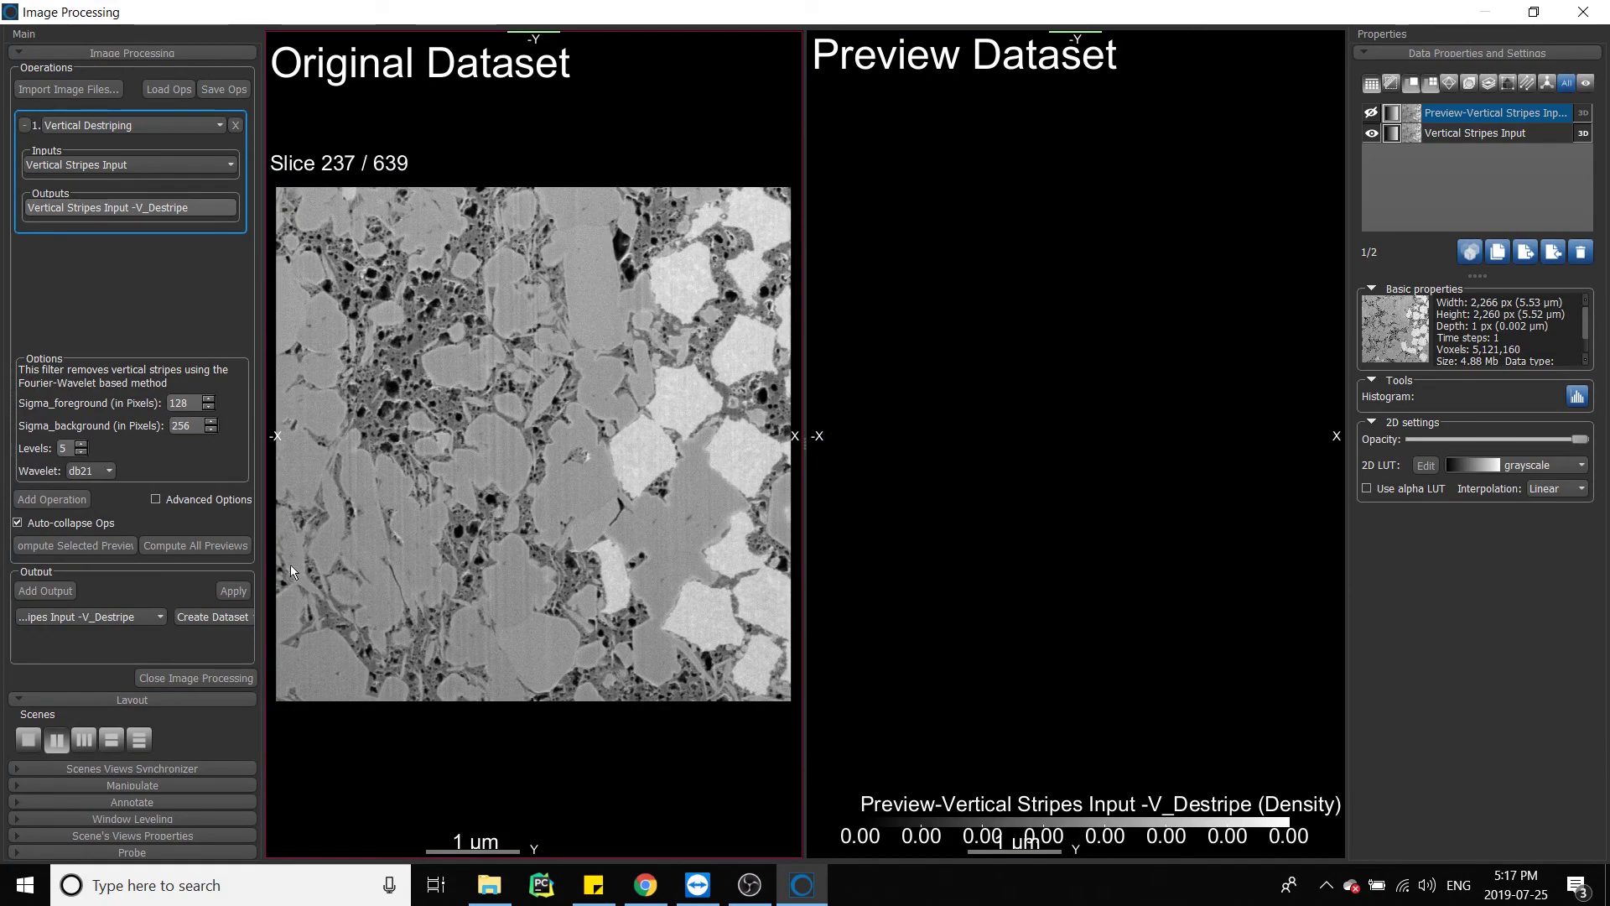
- Compute the destriping preview for slice 237
left_click(90, 548)
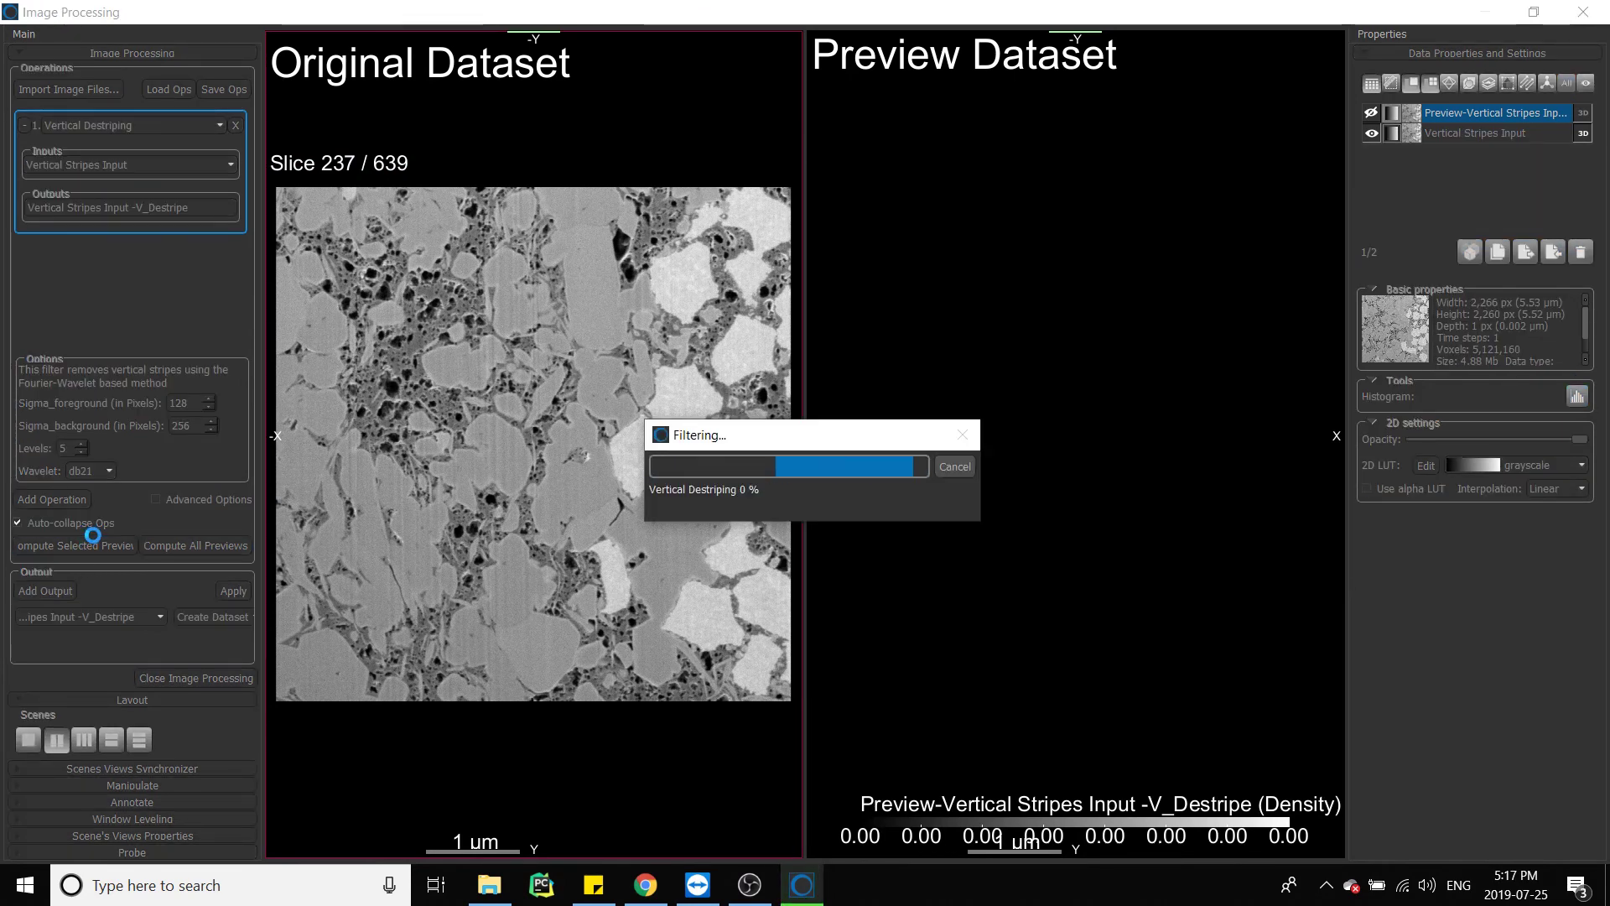
scroll(919, 415, "up", 3)
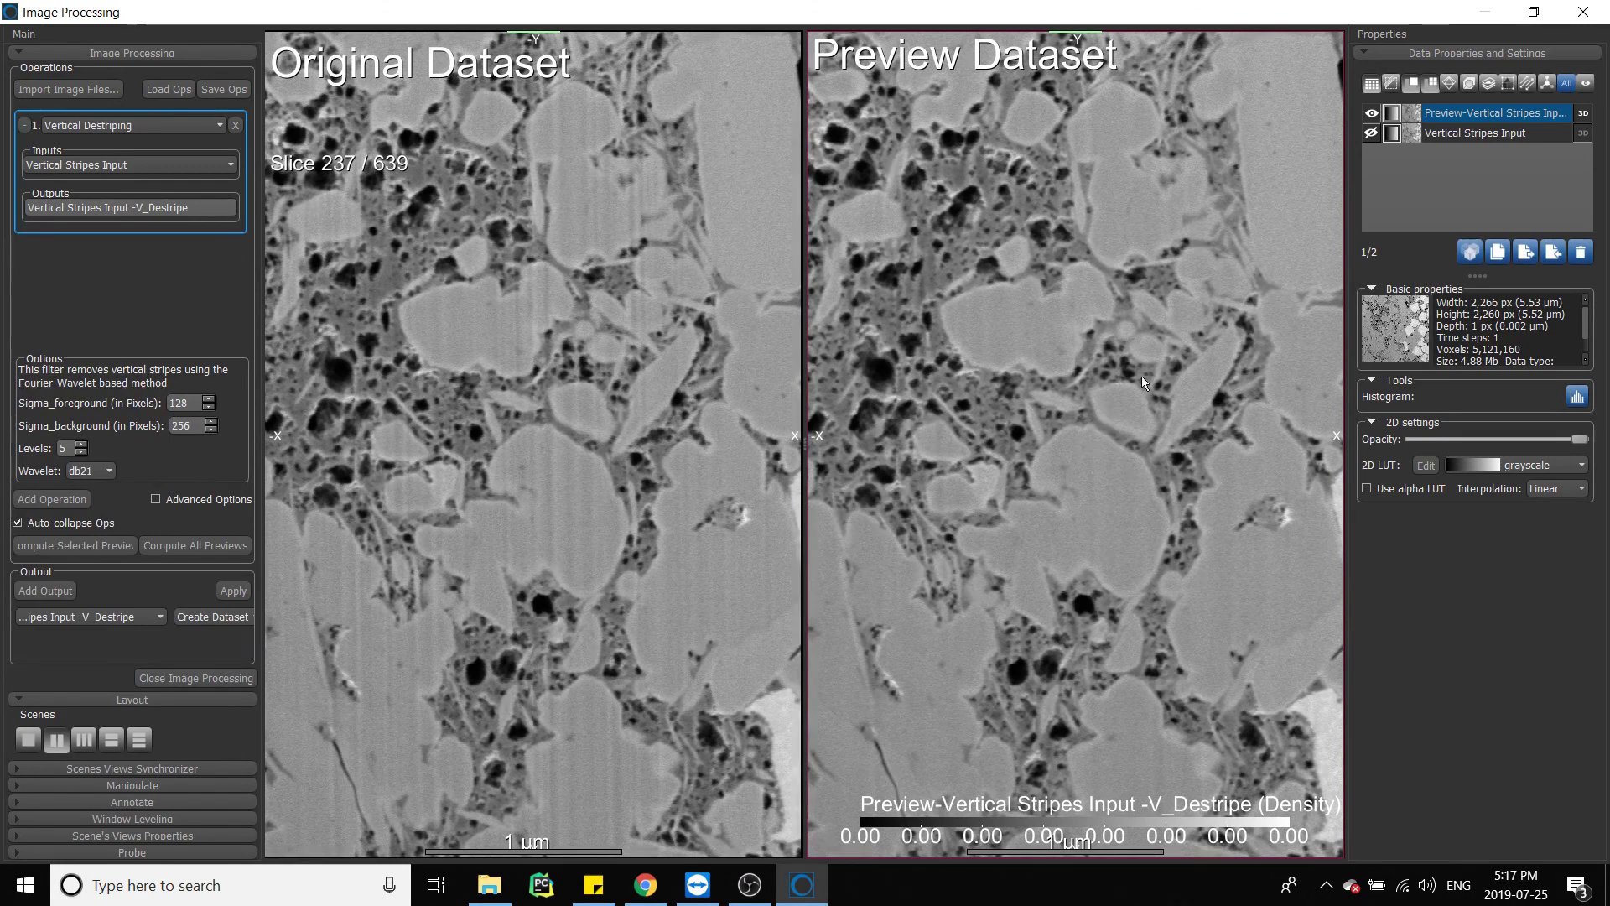
scroll(1133, 570, "down", 2)
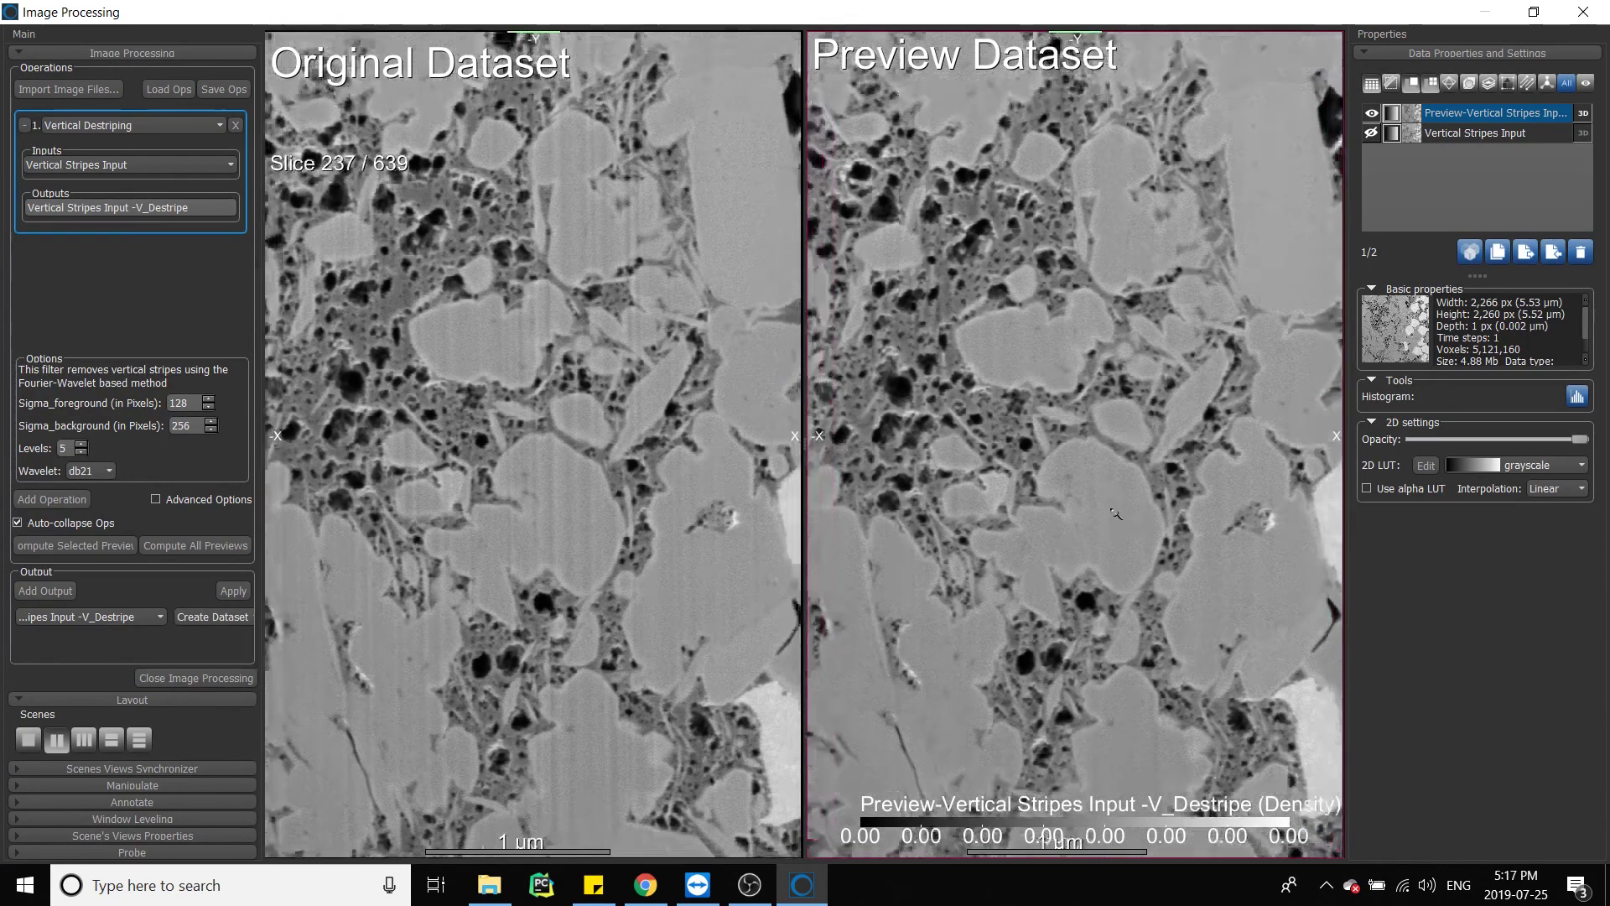
scroll(1051, 442, "down", 2)
scroll(1049, 441, "down", 1)
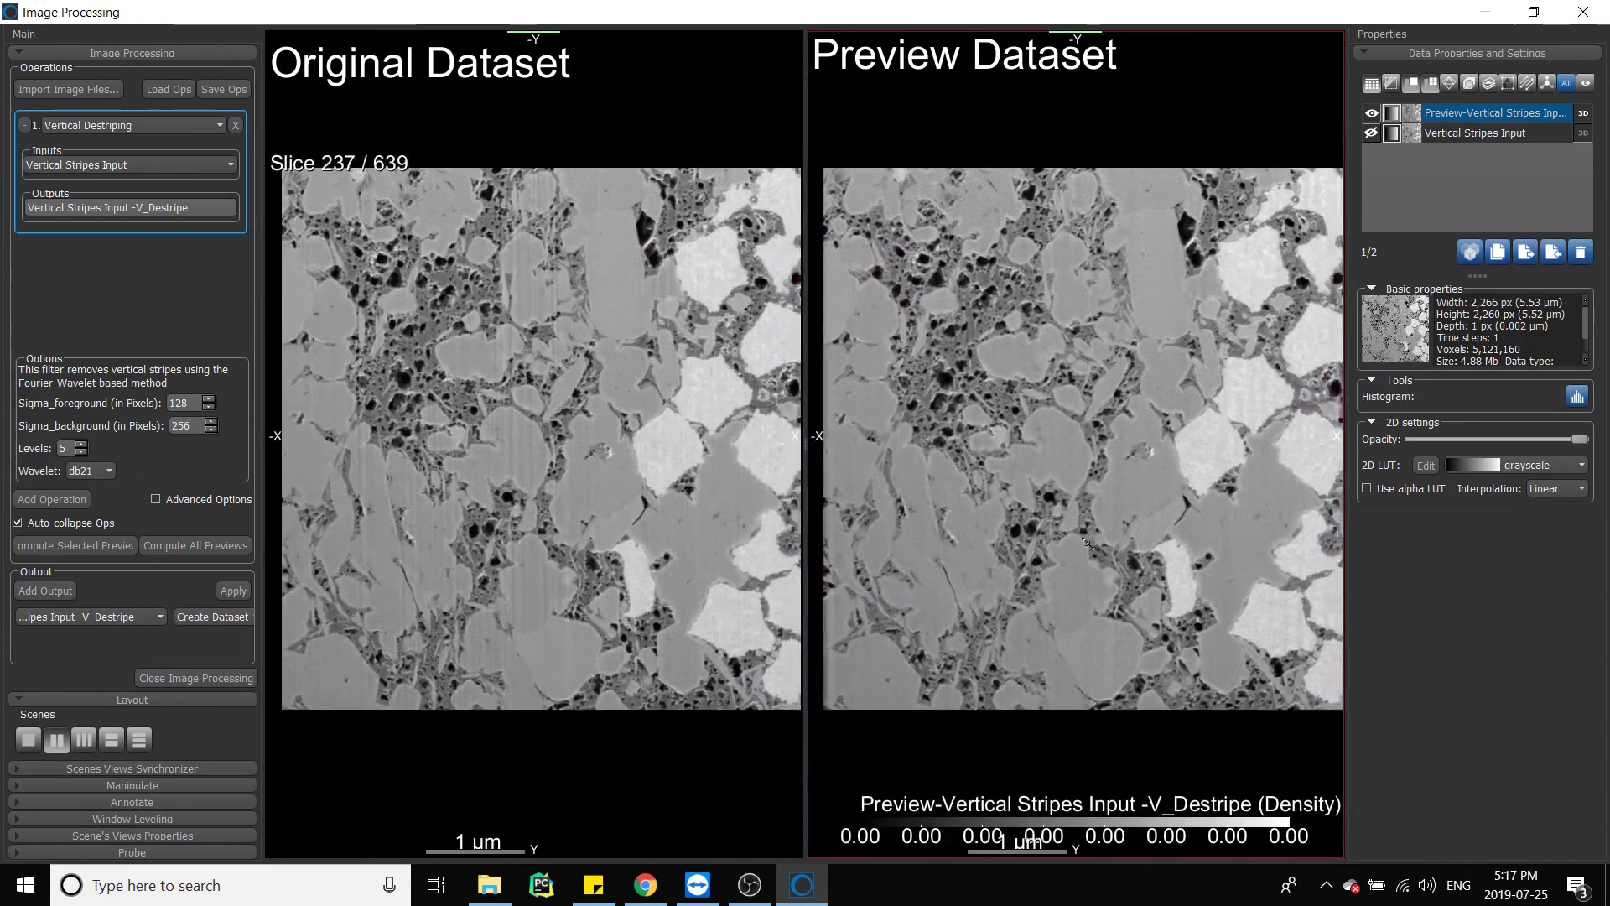
scroll(1050, 511, "down", 1)
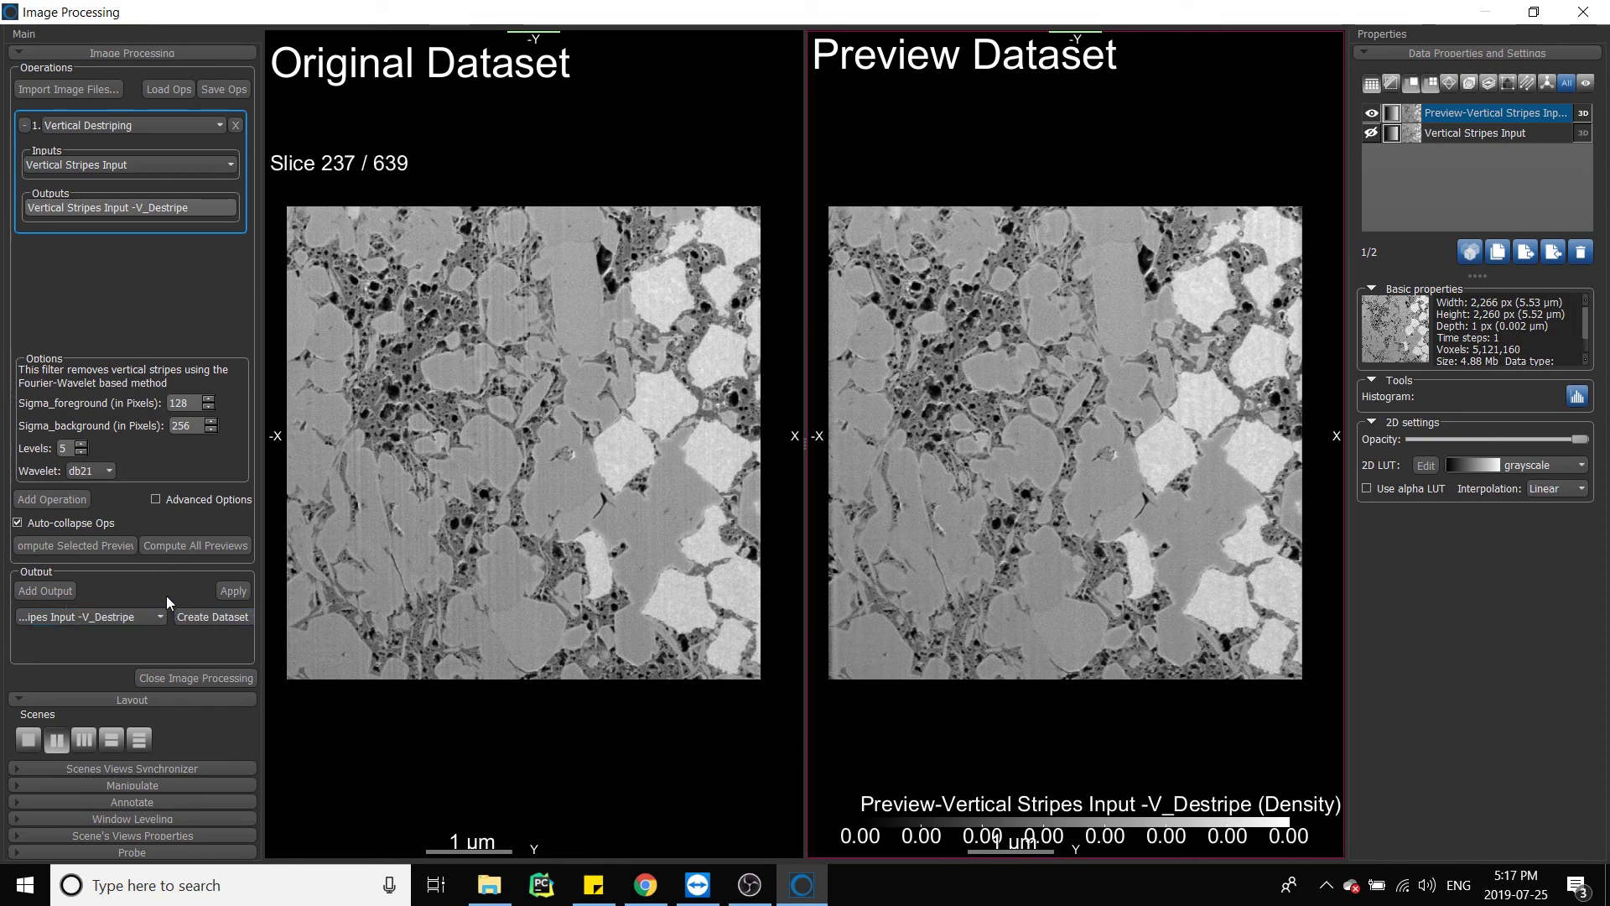
- Apply vertical destriping to the whole Vertical Stripes Input dataset
left_click(232, 593)
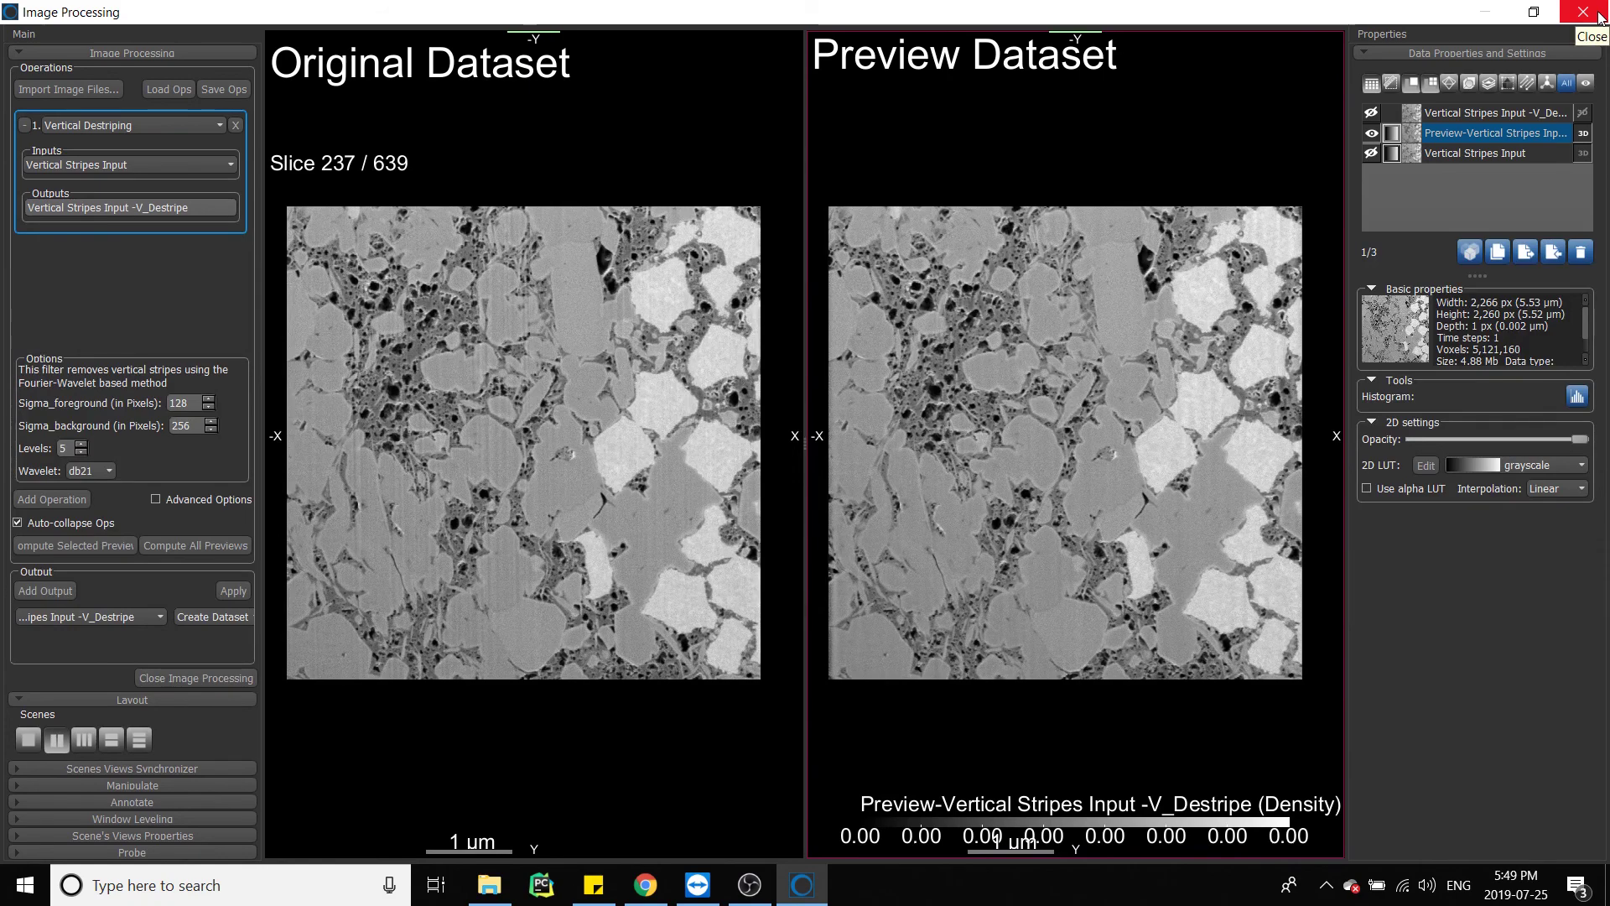
- Close the image processing workspace to return to the main window
left_click(1584, 13)
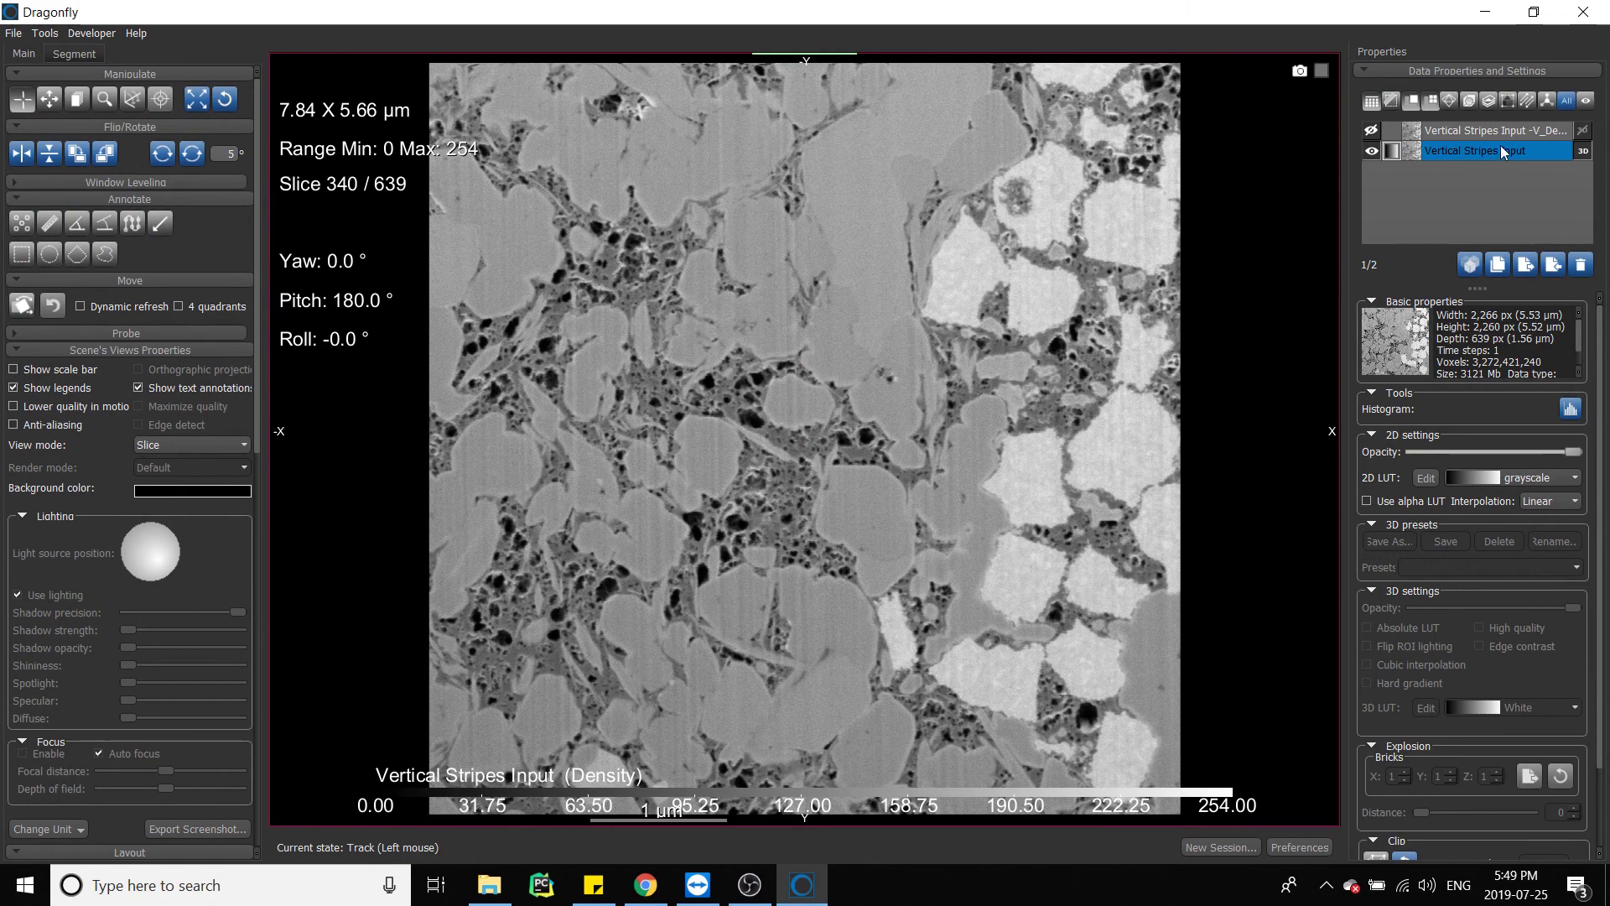
- Toggle V_Destripe visibility to compare it with the striped original at slice 369
left_click(1517, 126, "ctrl")
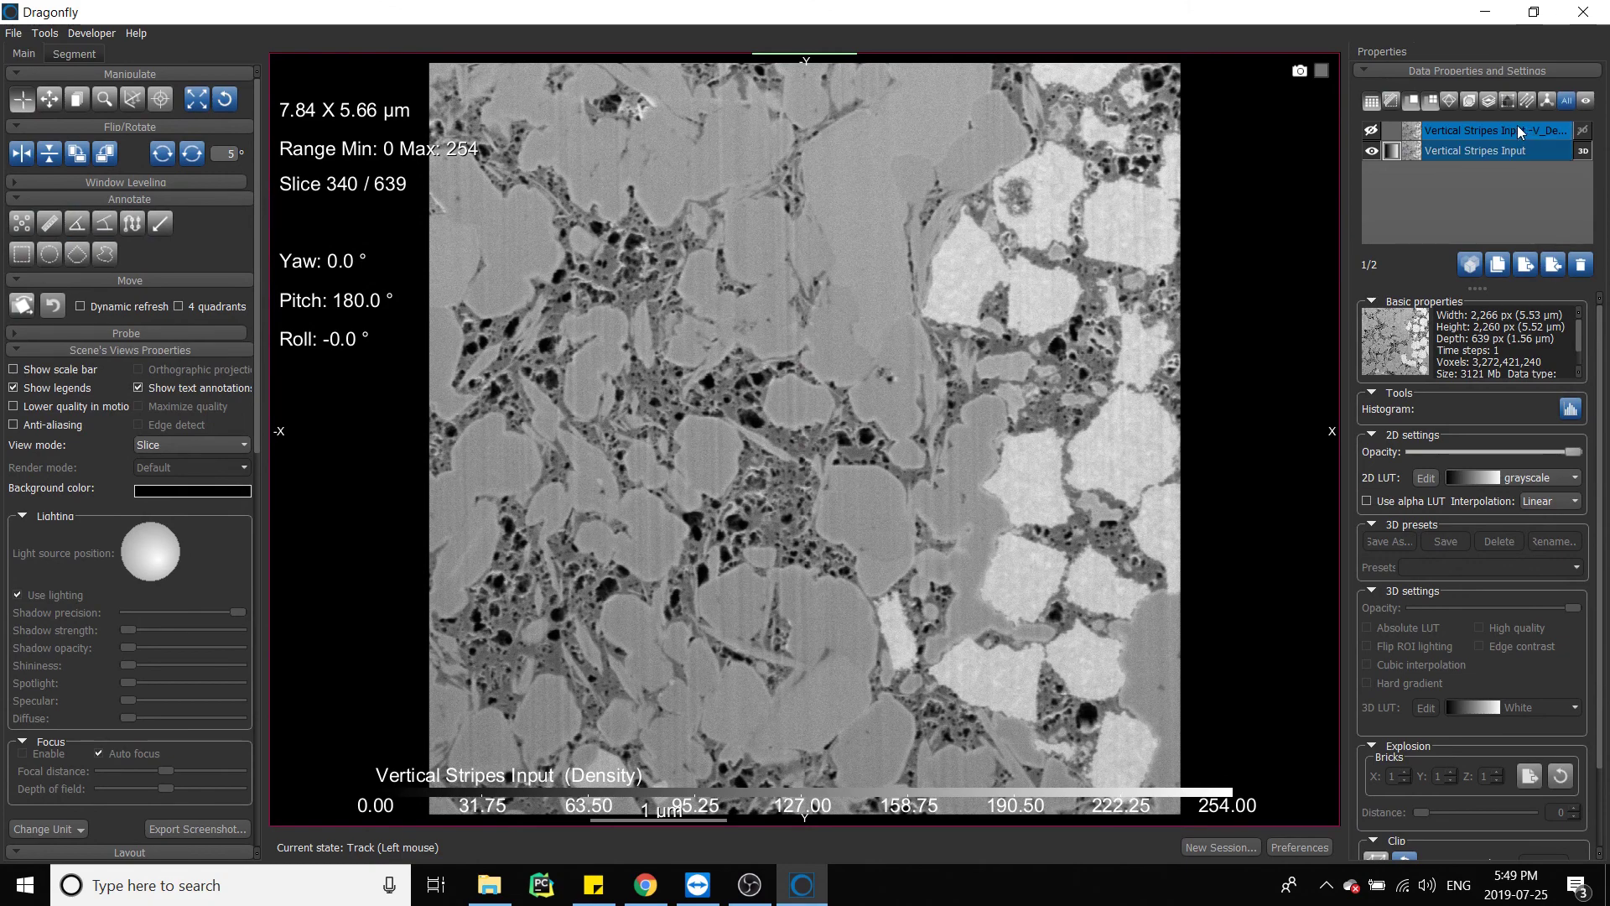
left_click(1373, 131)
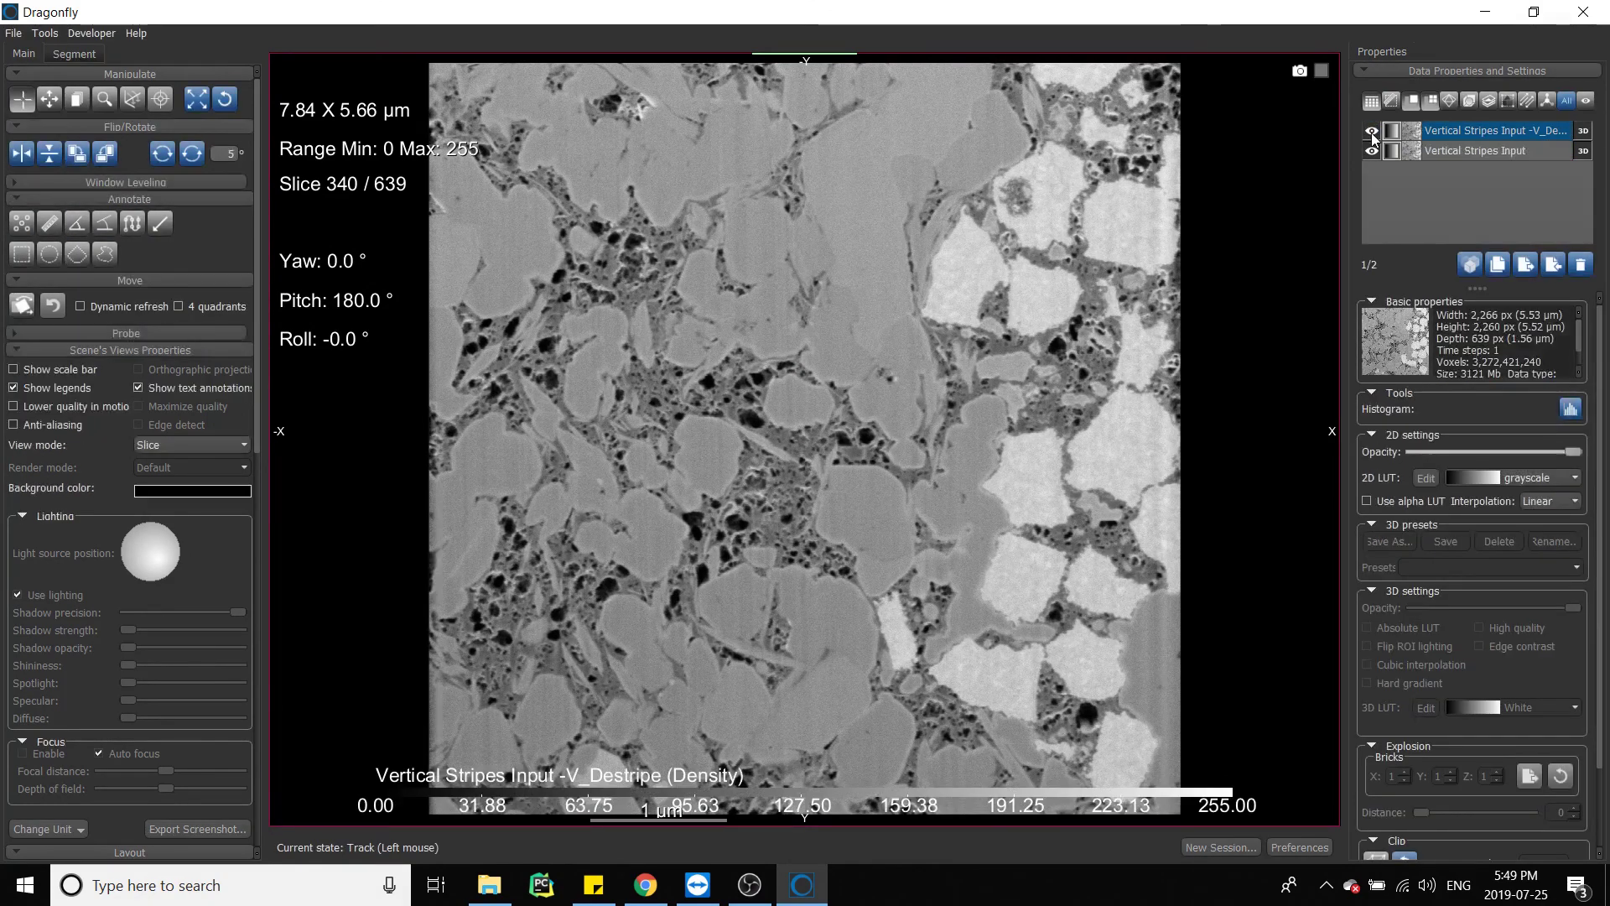
scroll(1047, 366, "down", 6)
scroll(1046, 365, "down", 10)
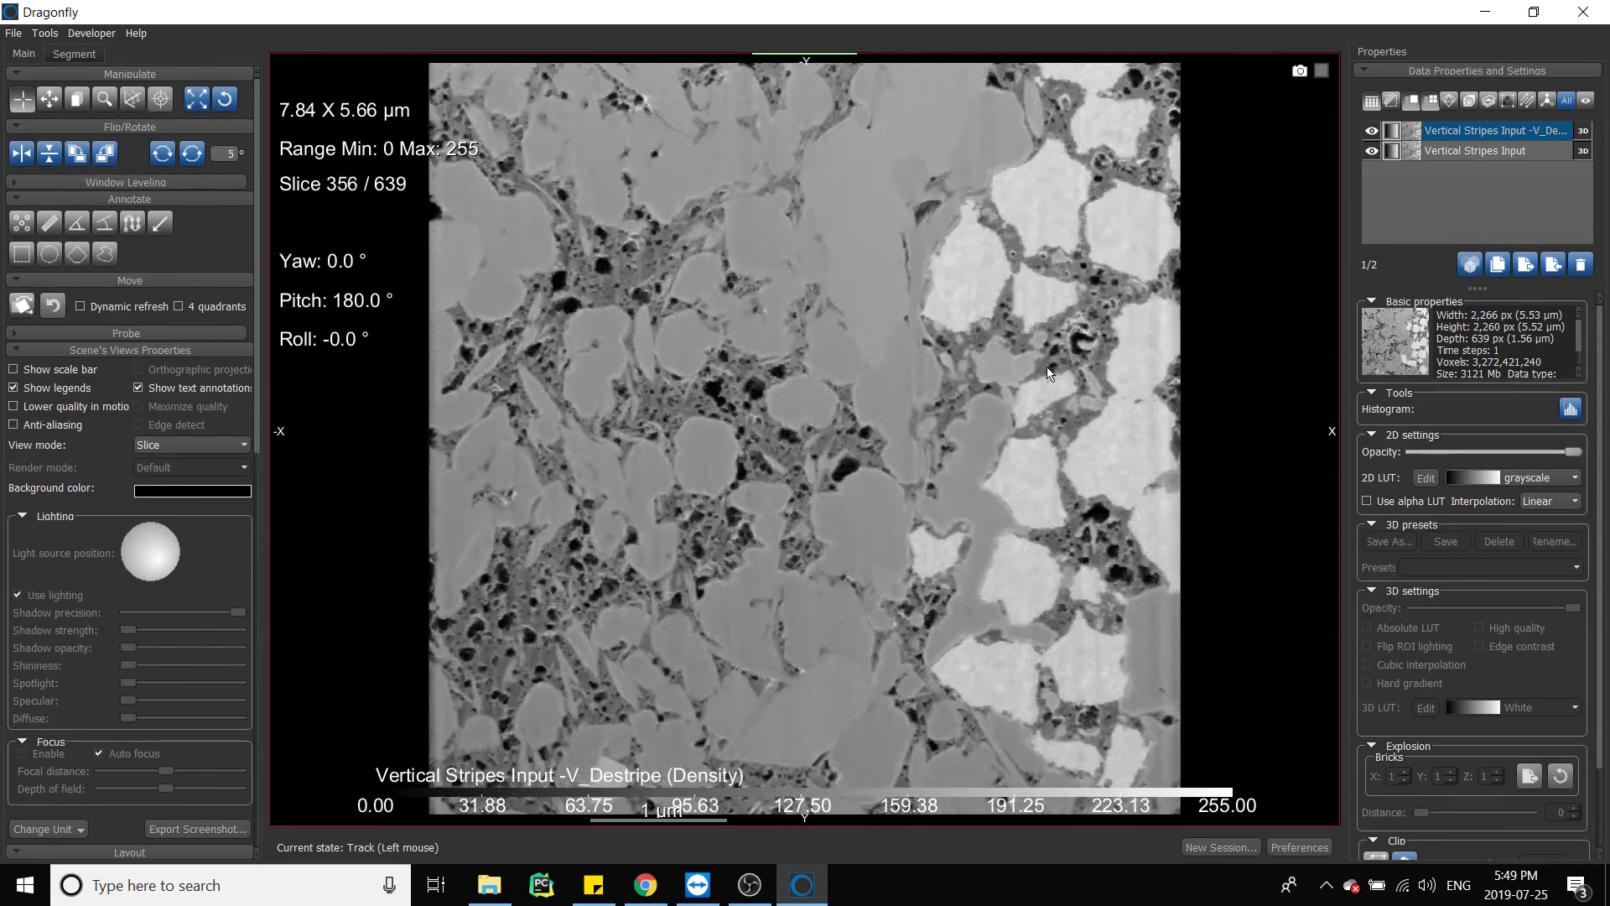
scroll(1047, 374, "down", 9)
scroll(1047, 372, "down", 6)
scroll(1048, 372, "up", 2)
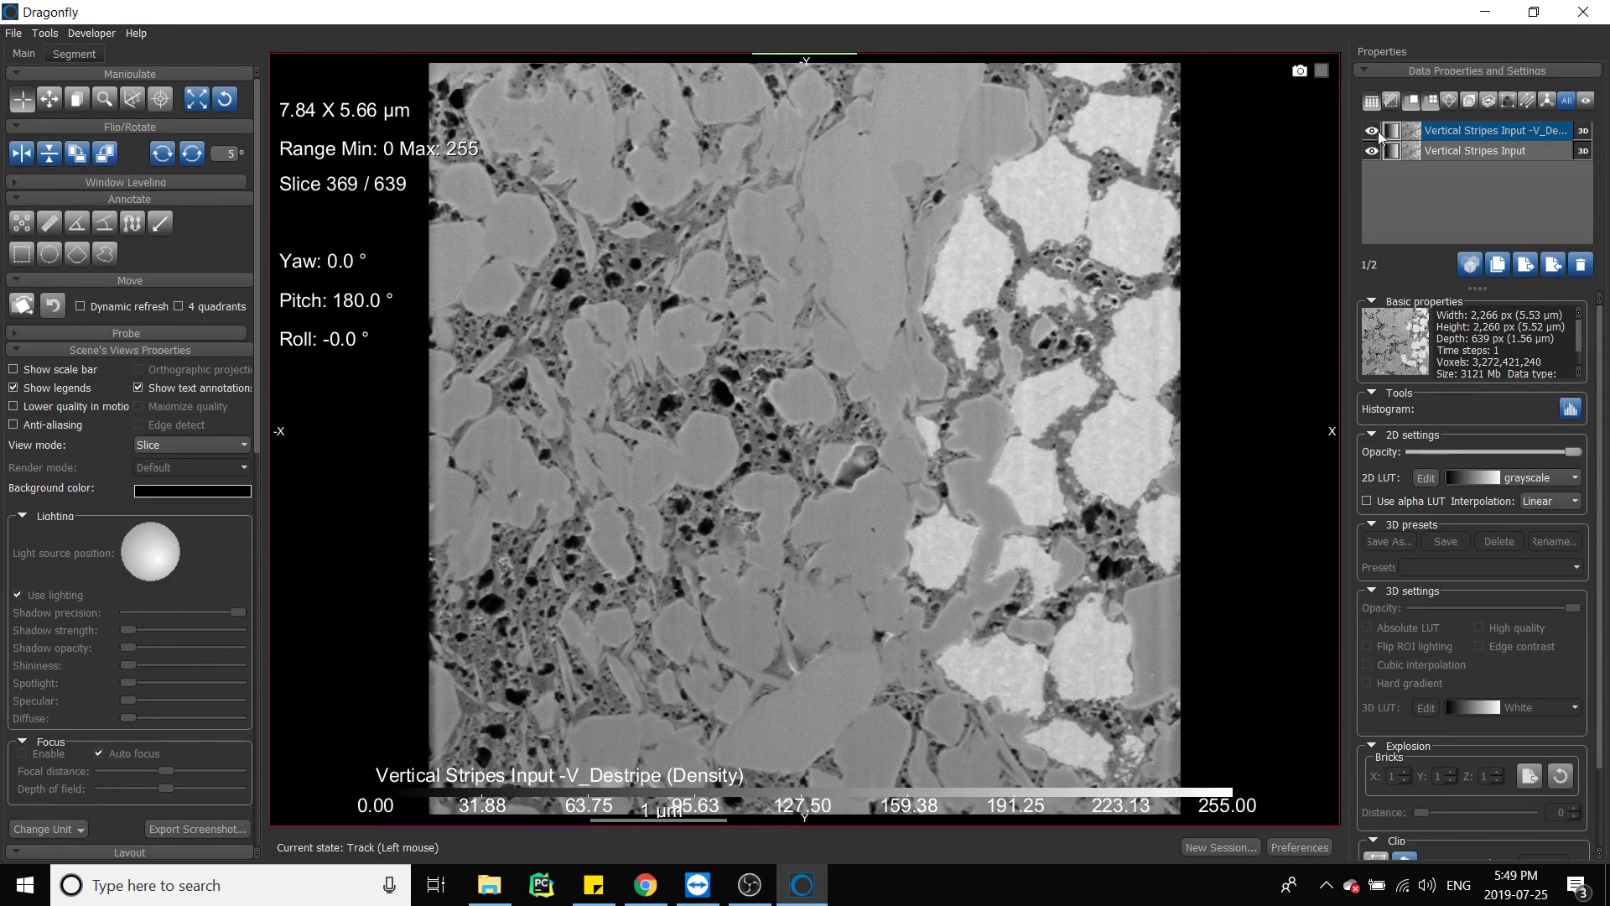
left_click(1375, 130)
left_click(1375, 129)
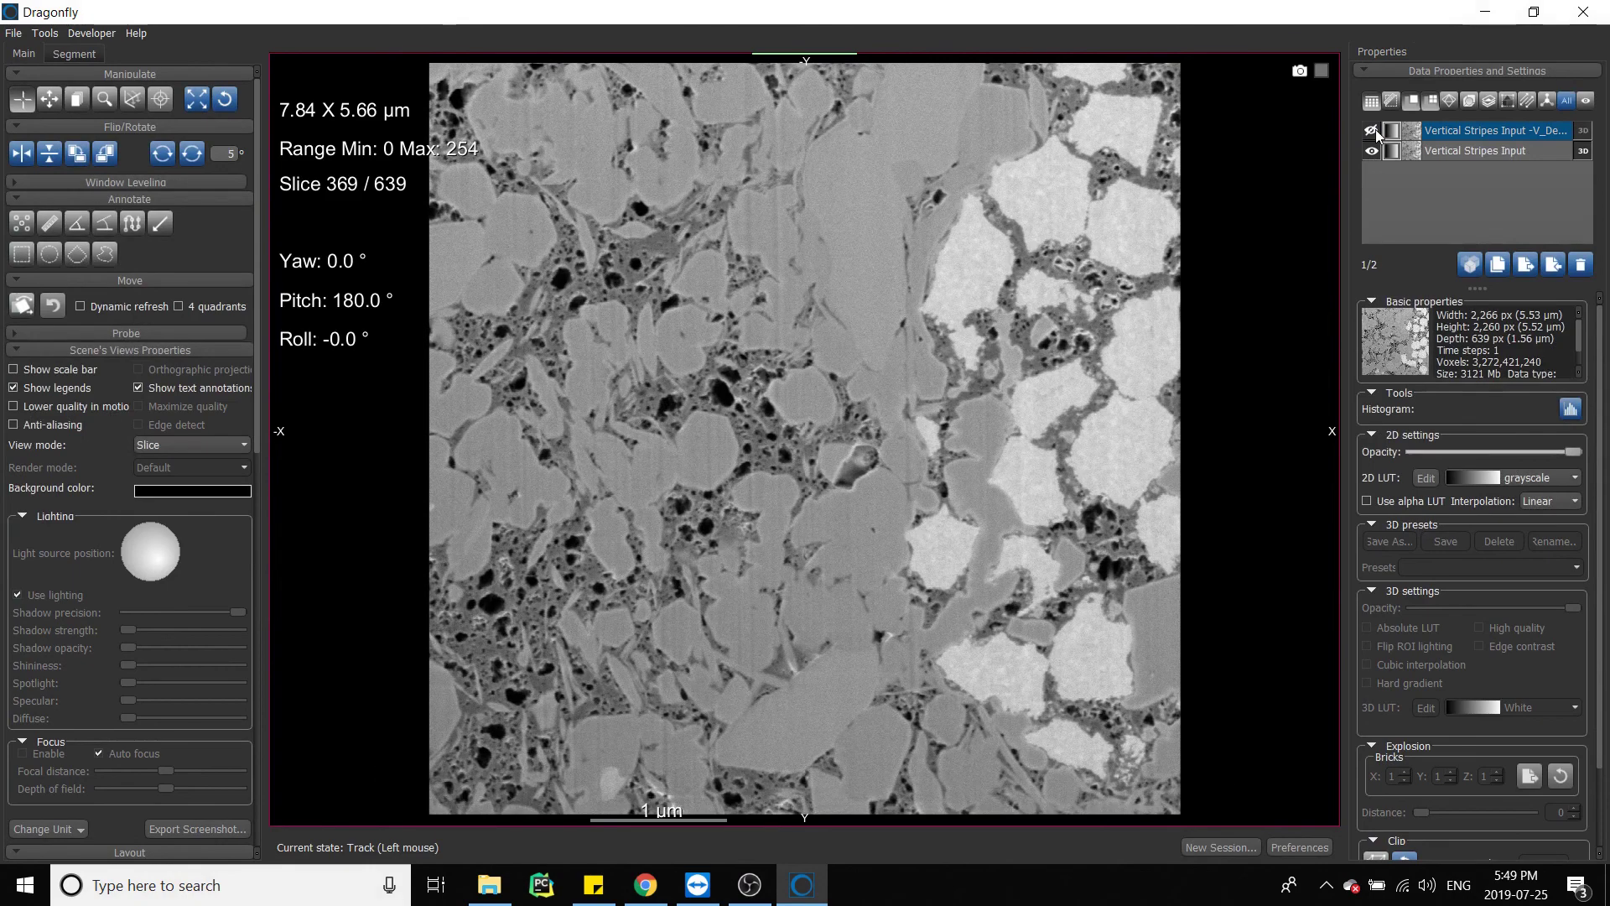
left_click(1374, 130)
left_click(1374, 129)
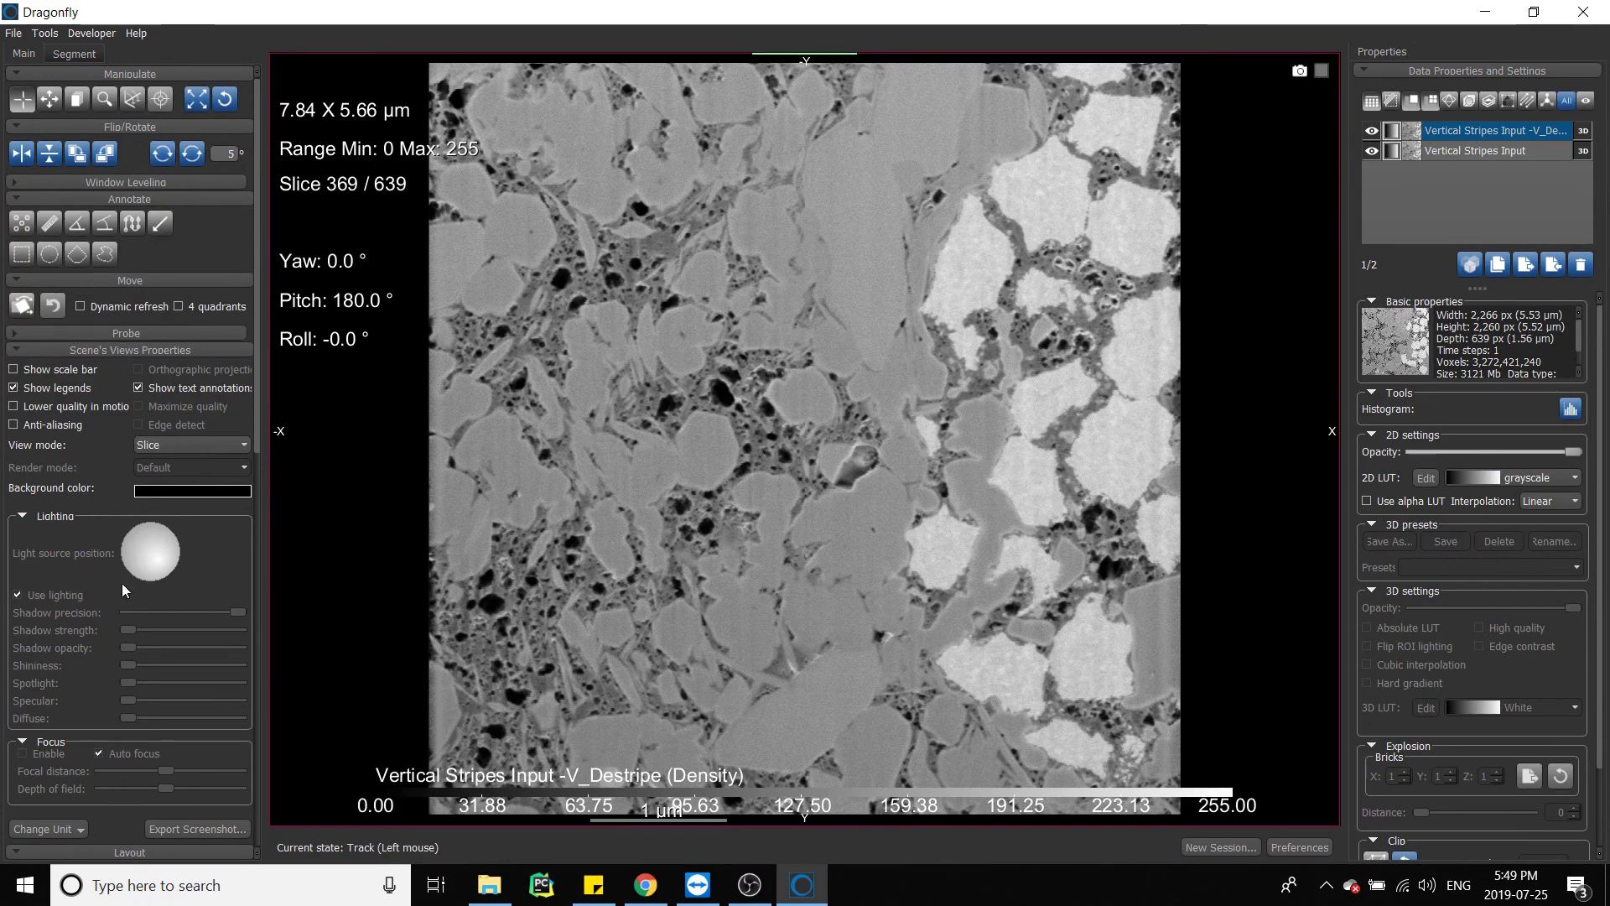
- Use a two-view layout: striped original on the left, V_Destripe on the right
left_click(20, 355)
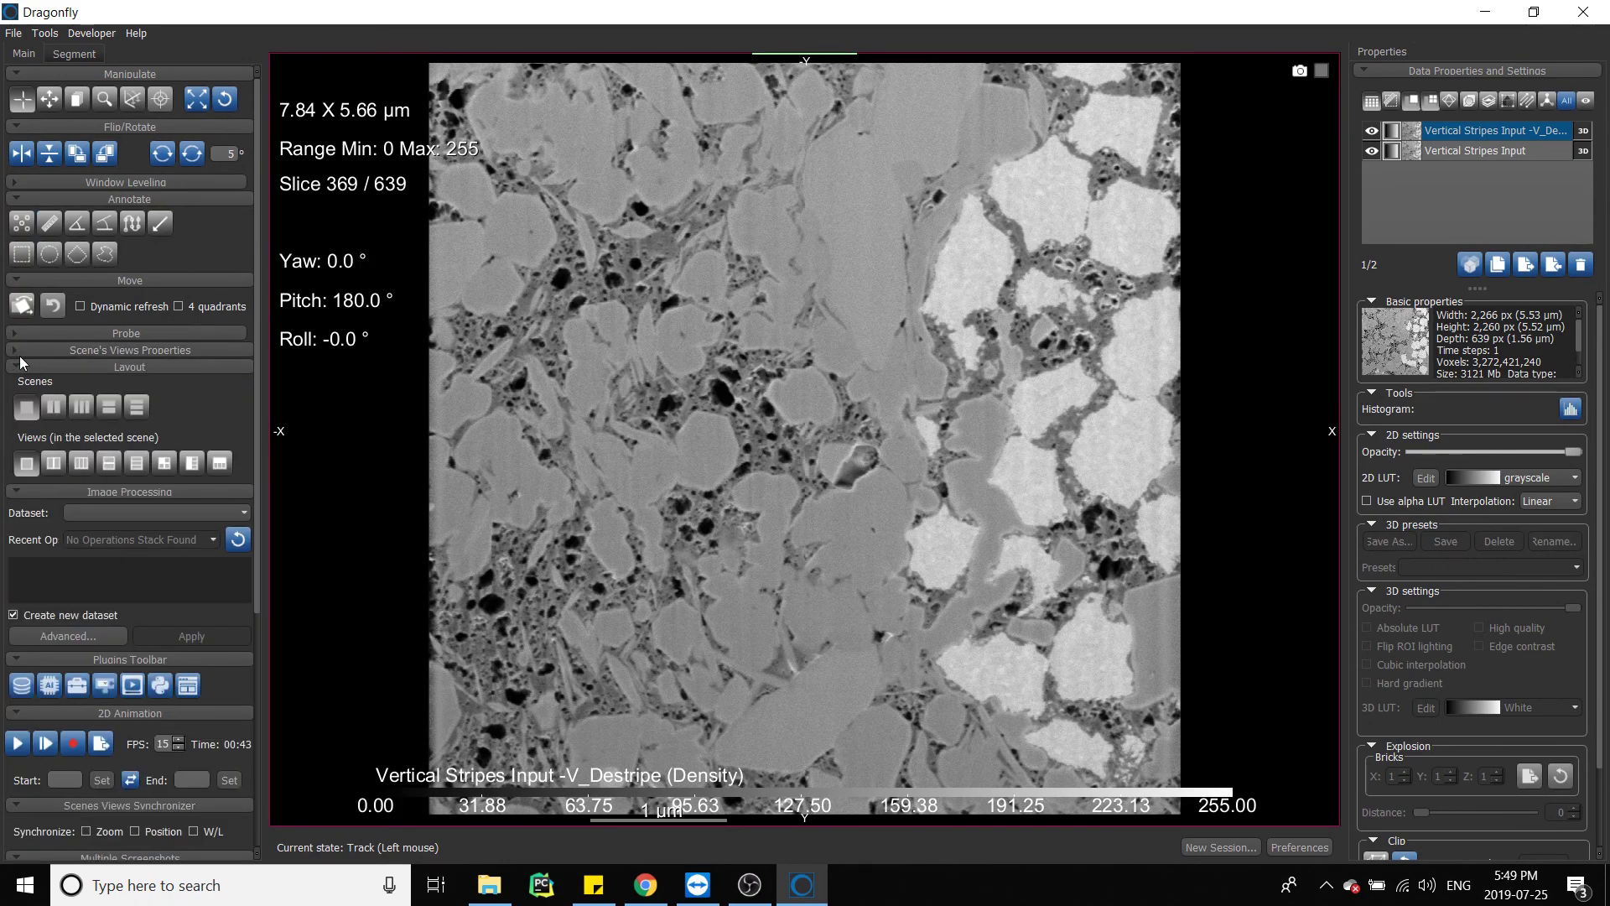
left_click(52, 409)
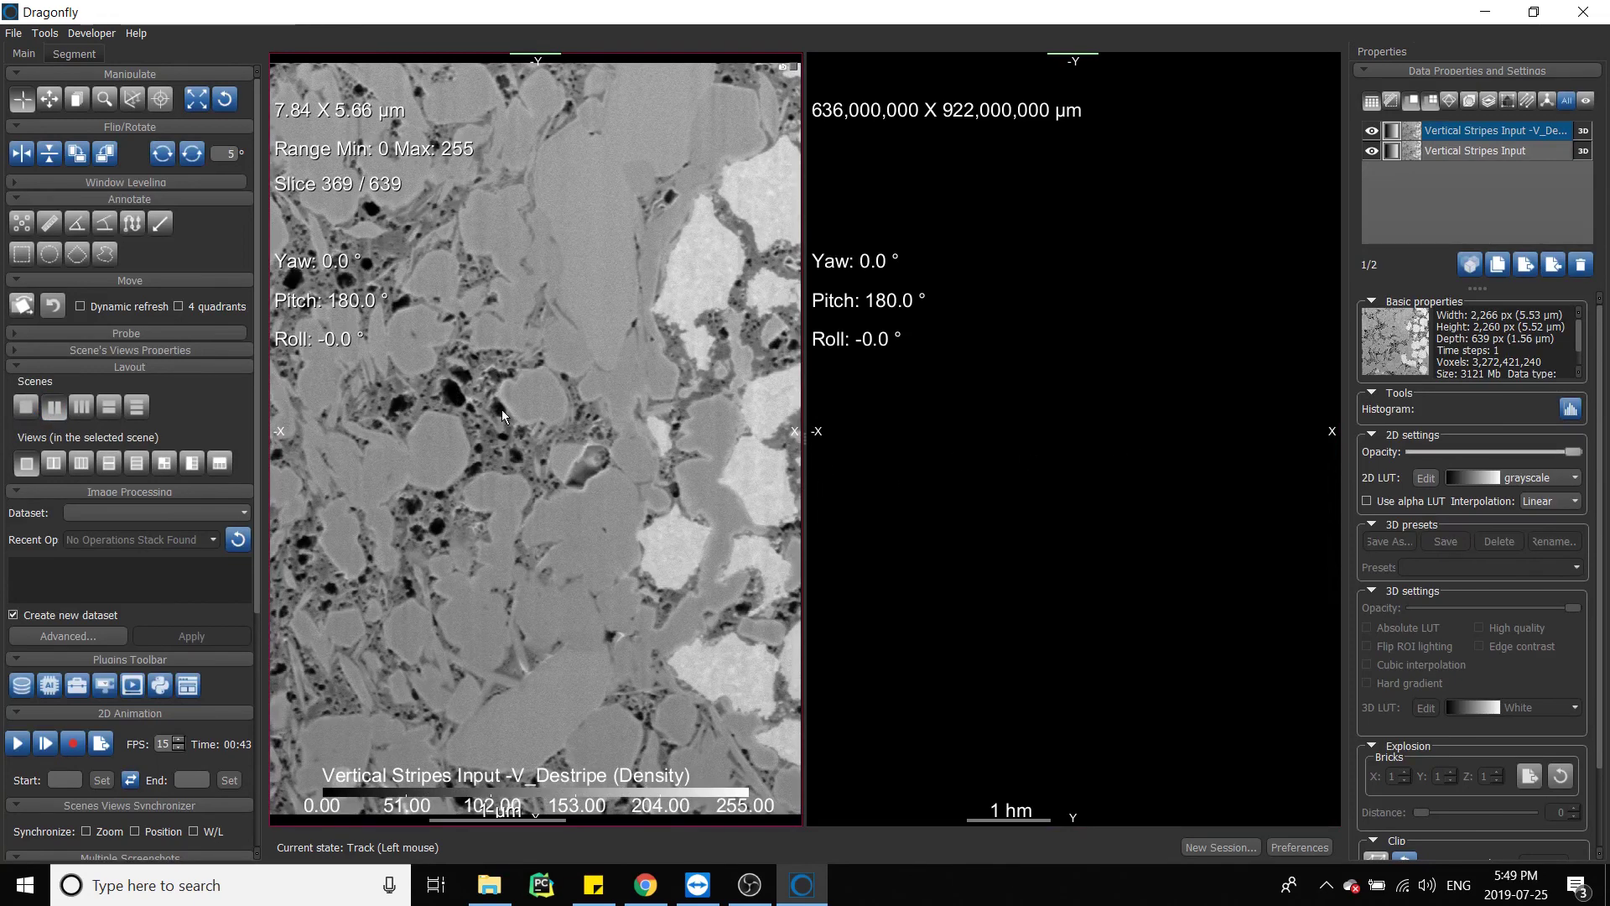
left_click(1372, 152)
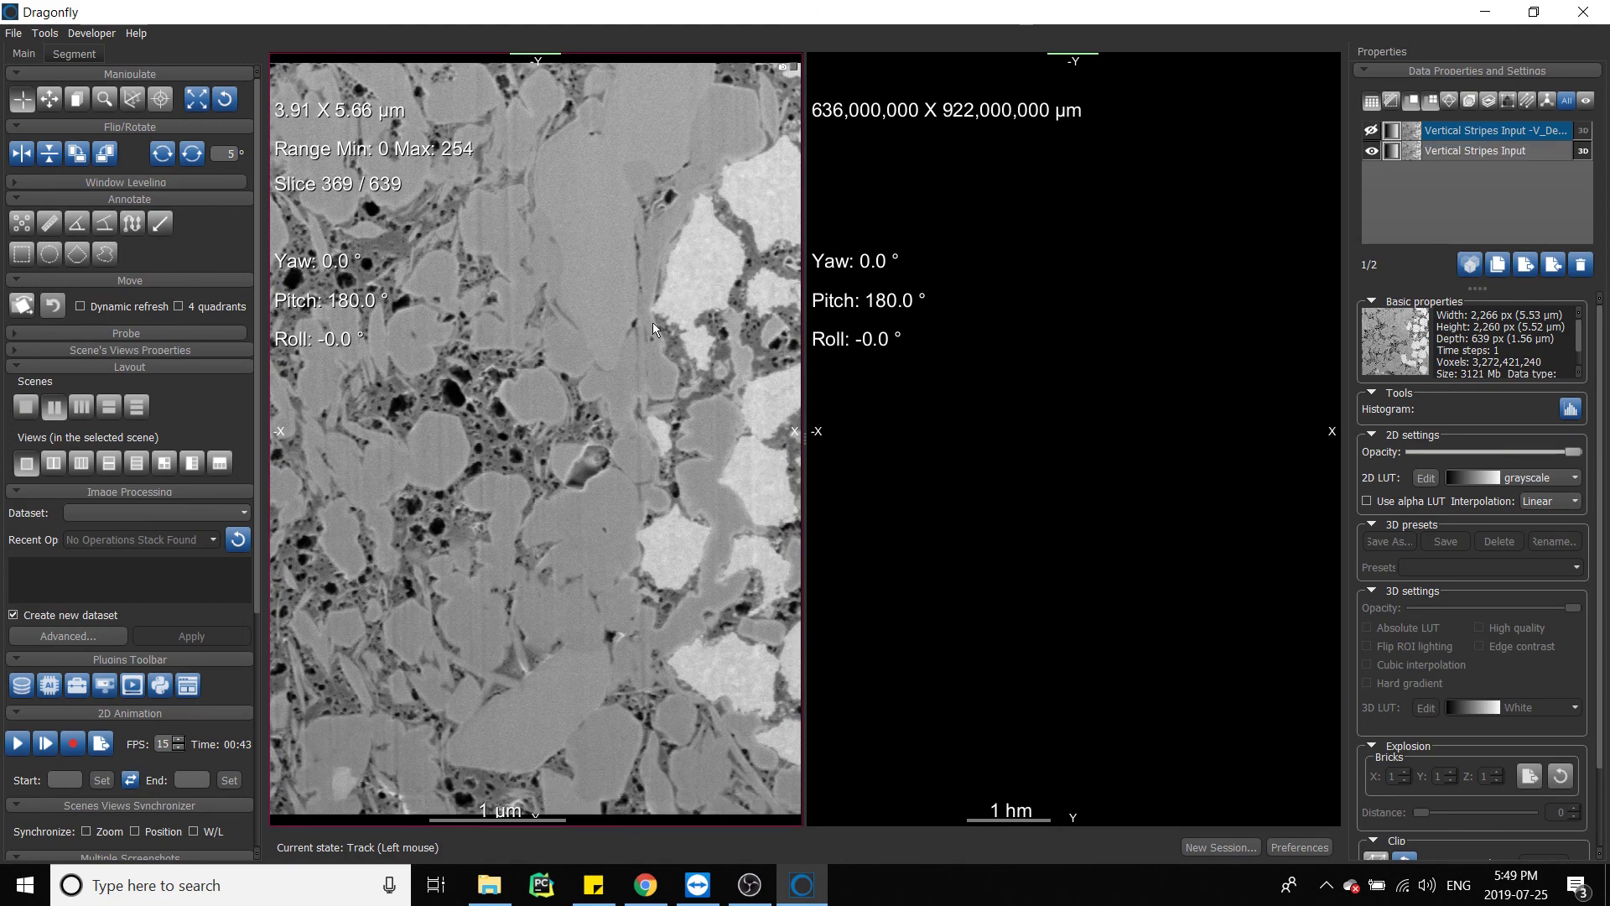
left_click(1016, 413)
left_click(1372, 130)
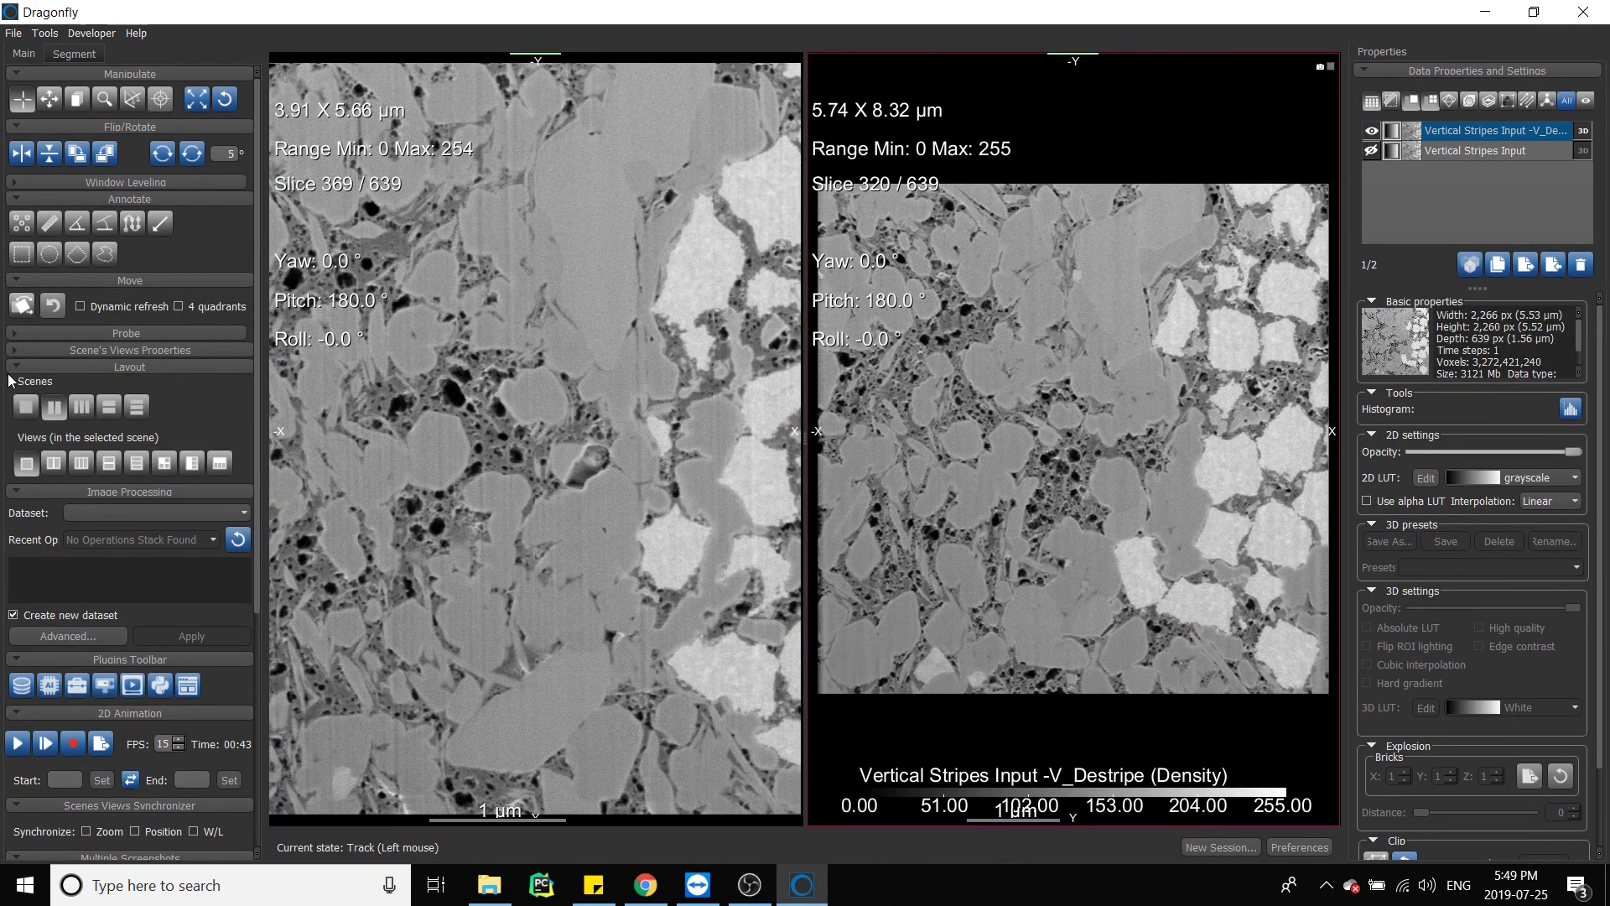
left_click(14, 367)
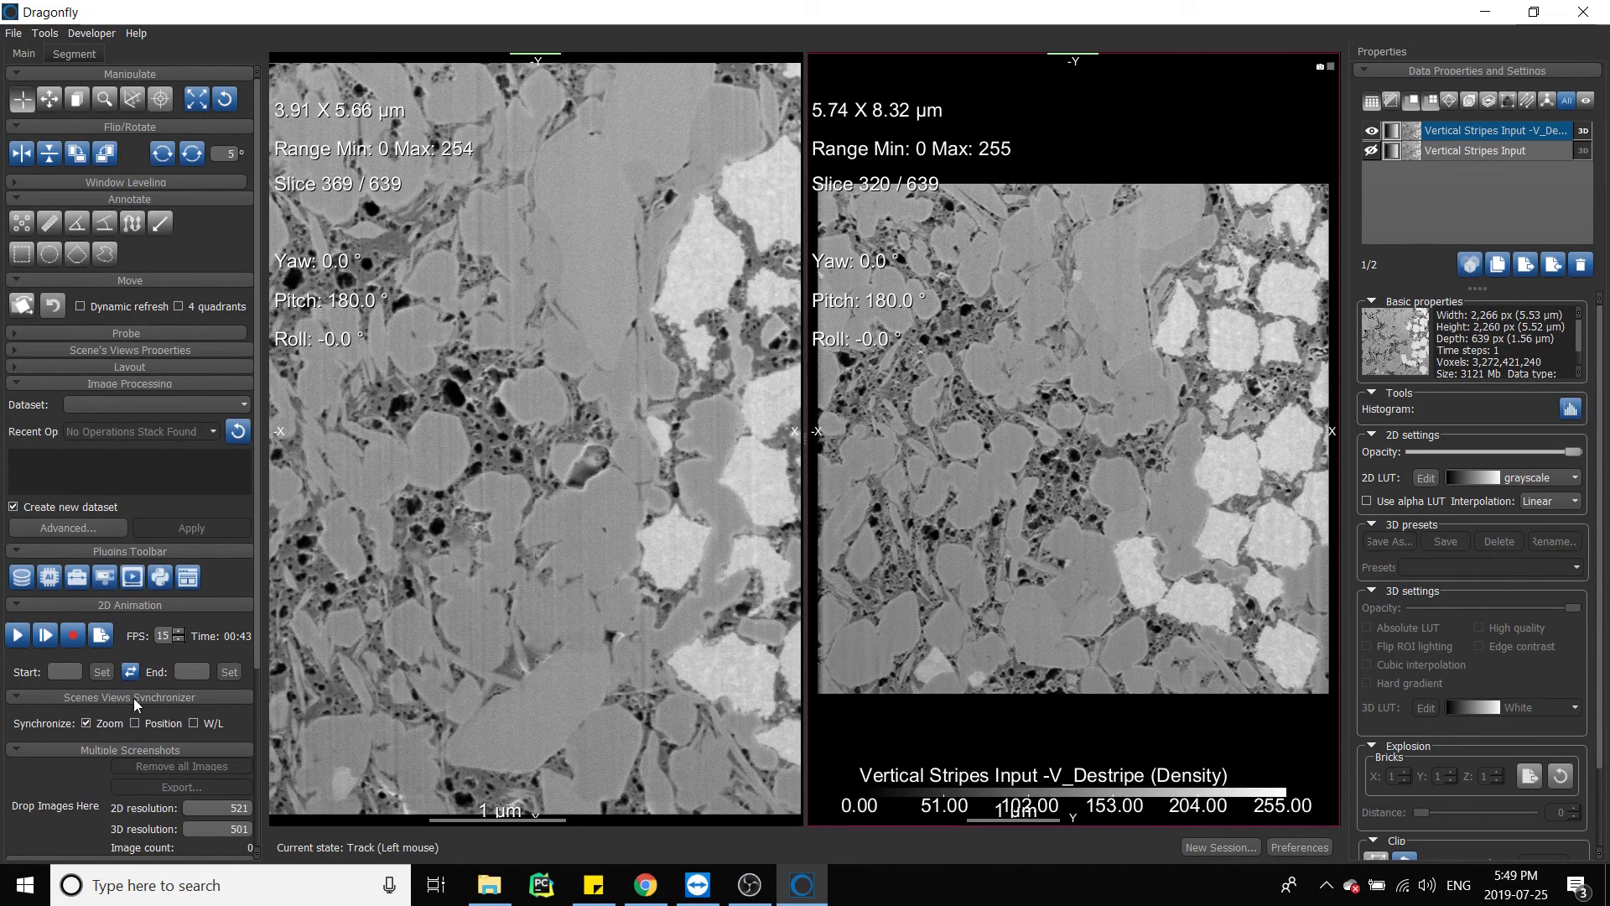
- With the left view active, turn on Synchronize Zoom and Synchronize Position for both slice views
left_click(522, 563)
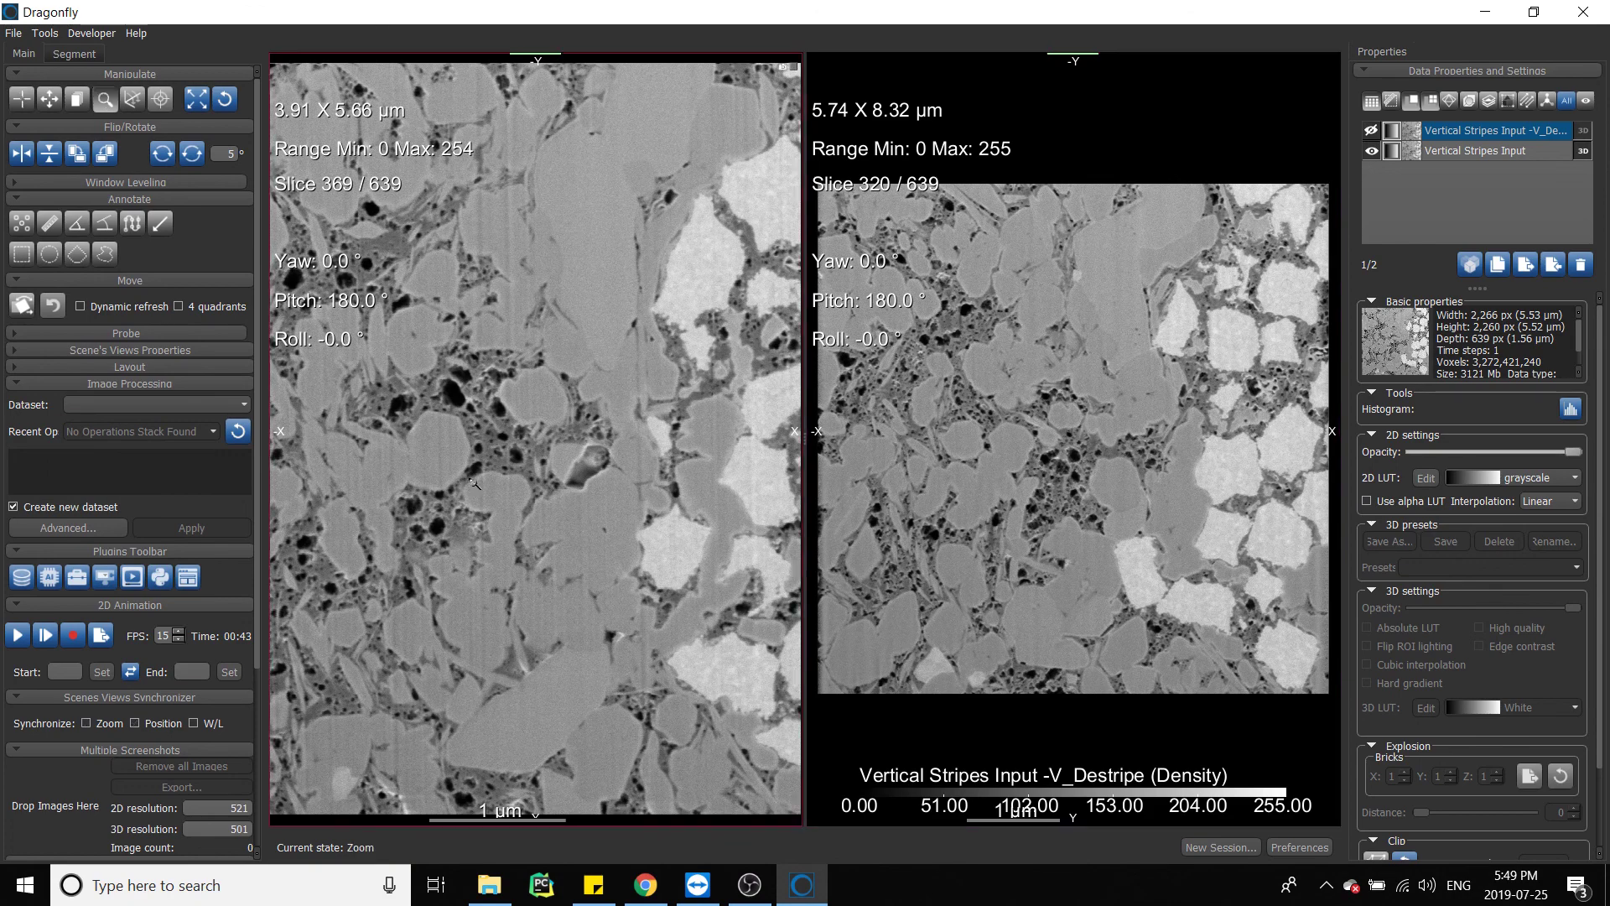
scroll(593, 669, "up", 2)
left_click(1085, 487)
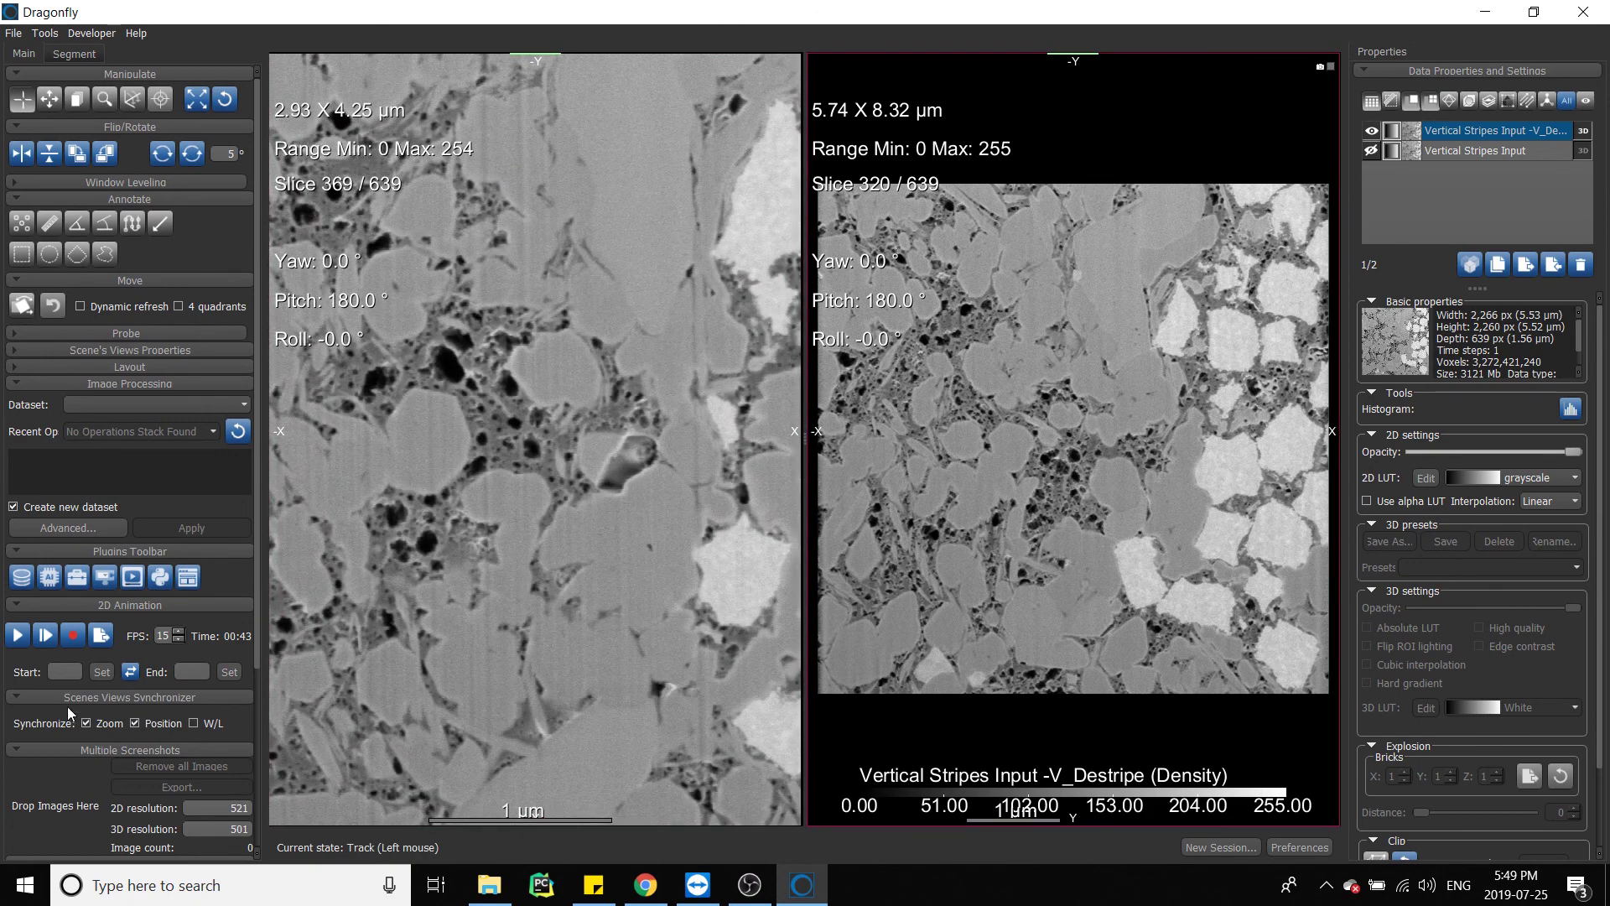
left_click(107, 728)
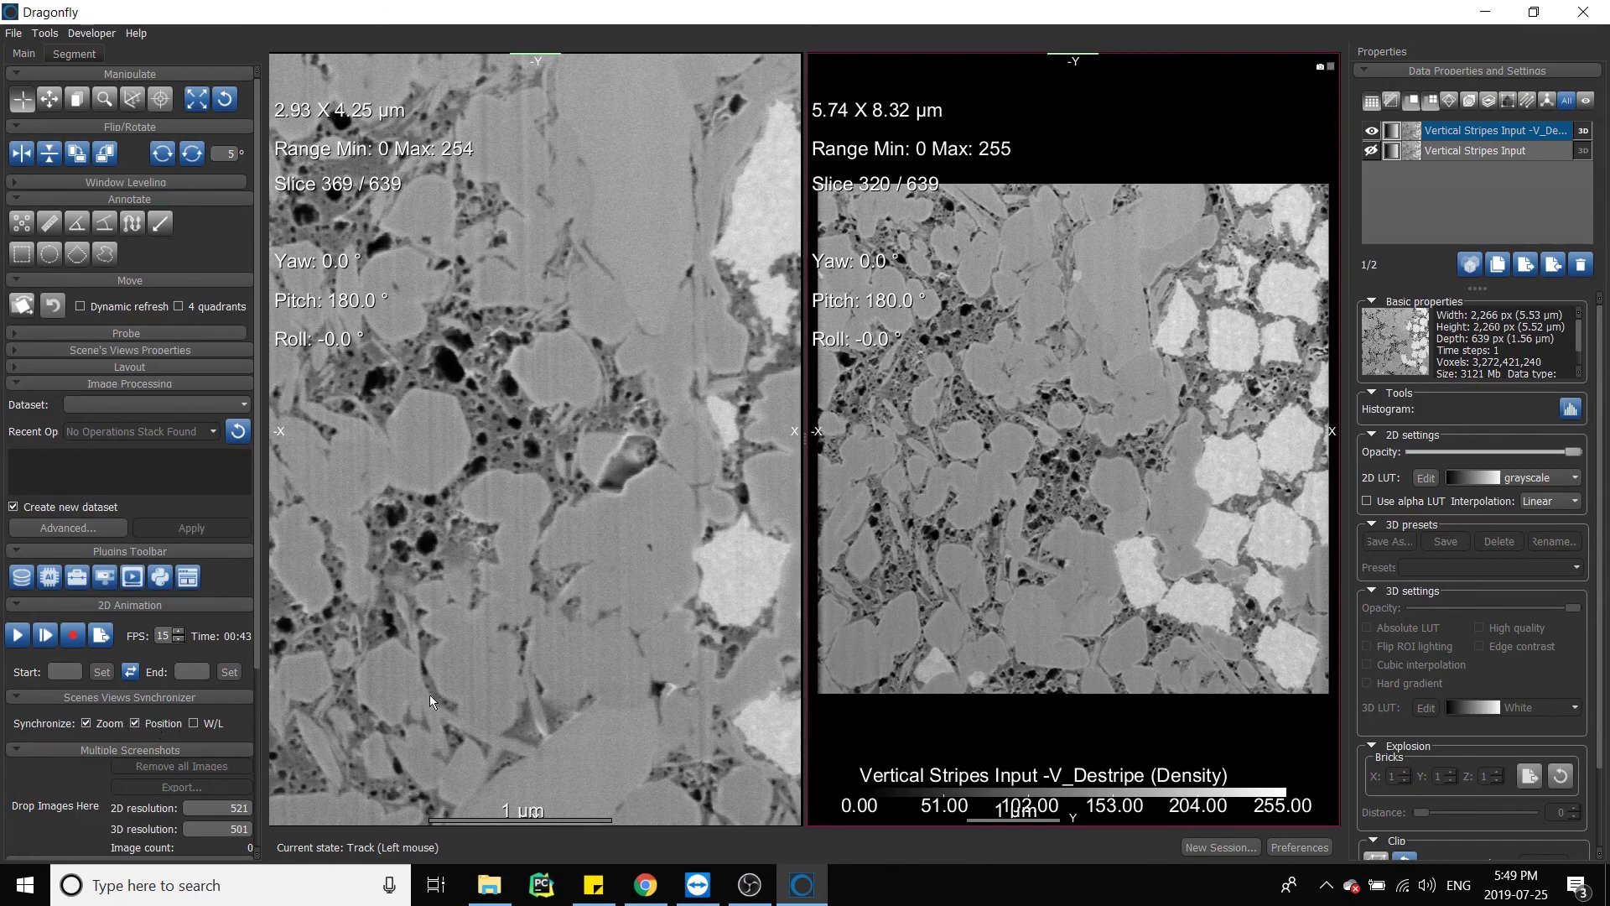
left_click(430, 694)
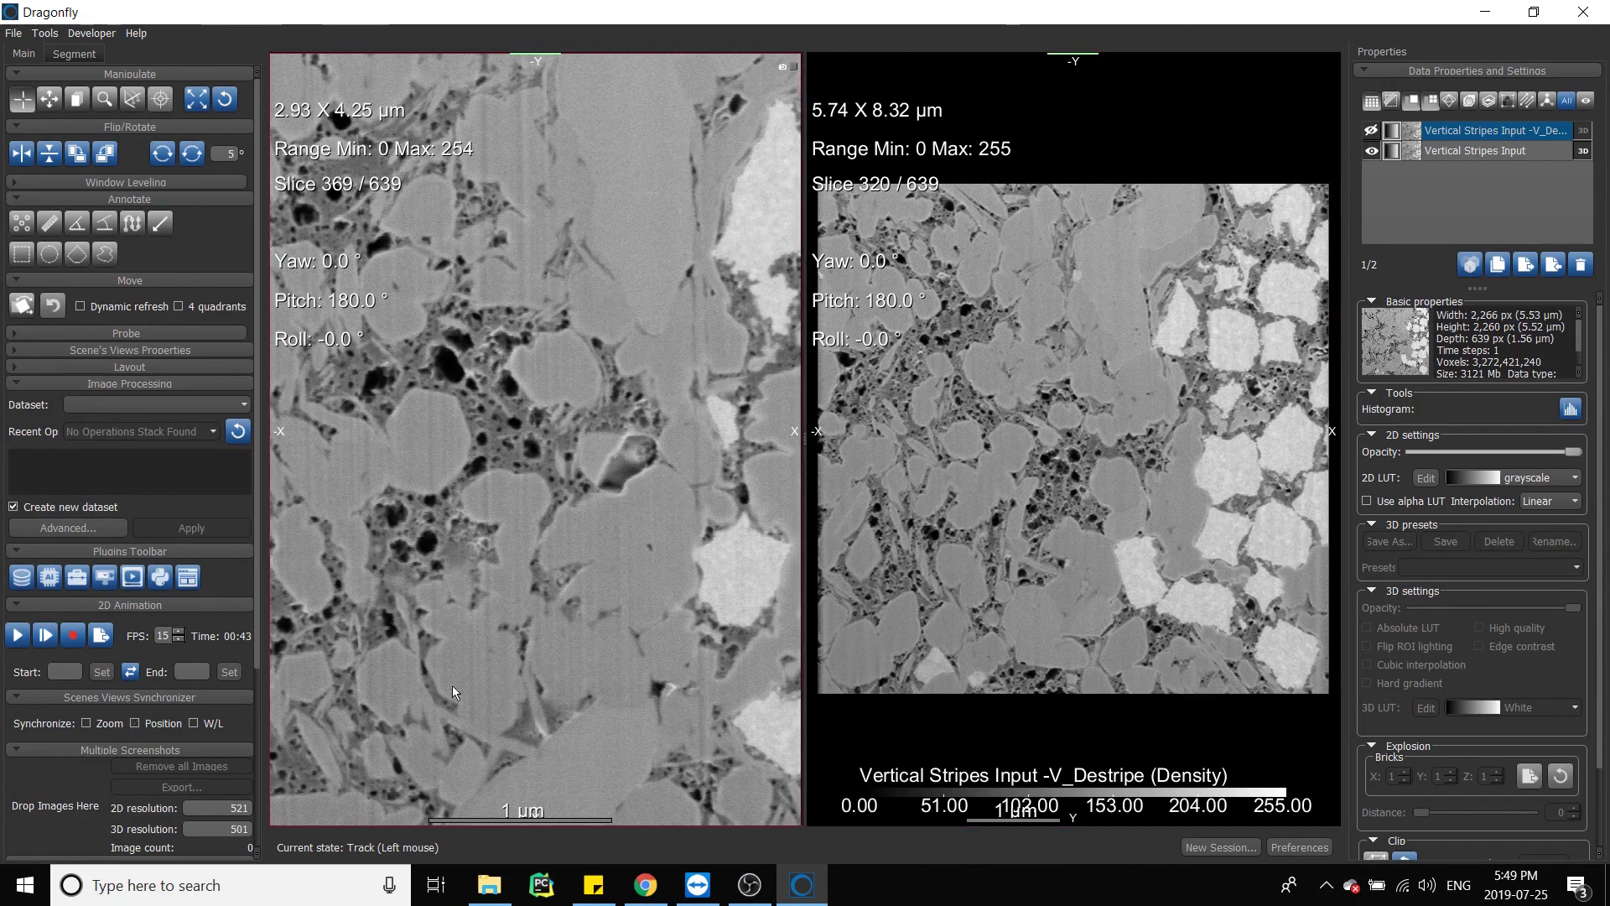
left_click(134, 724)
scroll(429, 545, "up", 2)
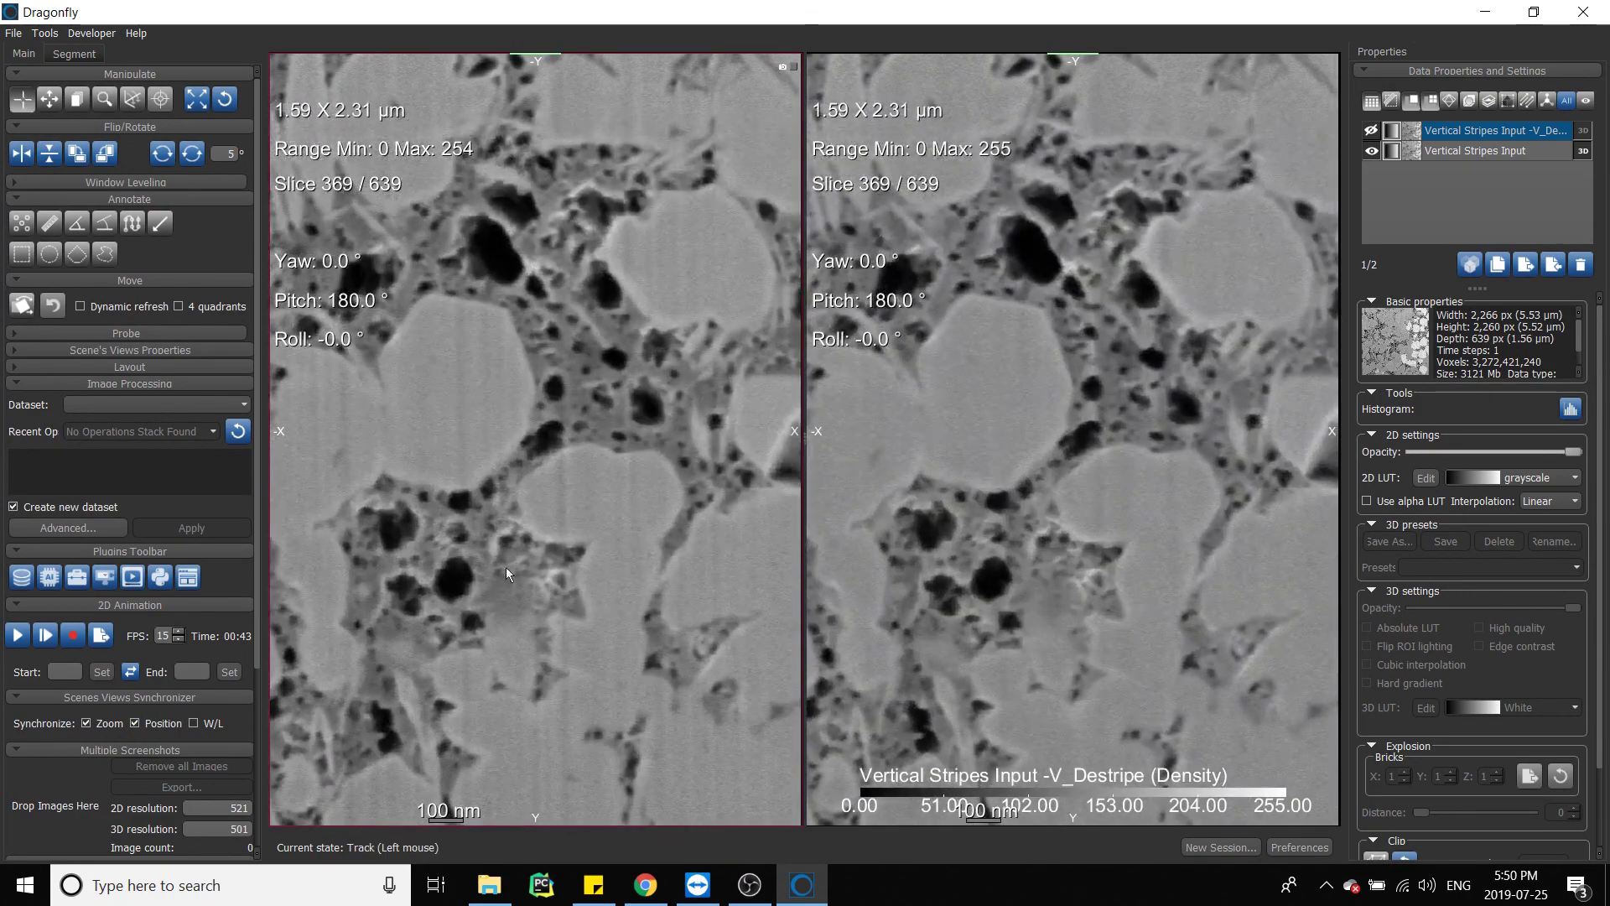
scroll(506, 567, "up", 2)
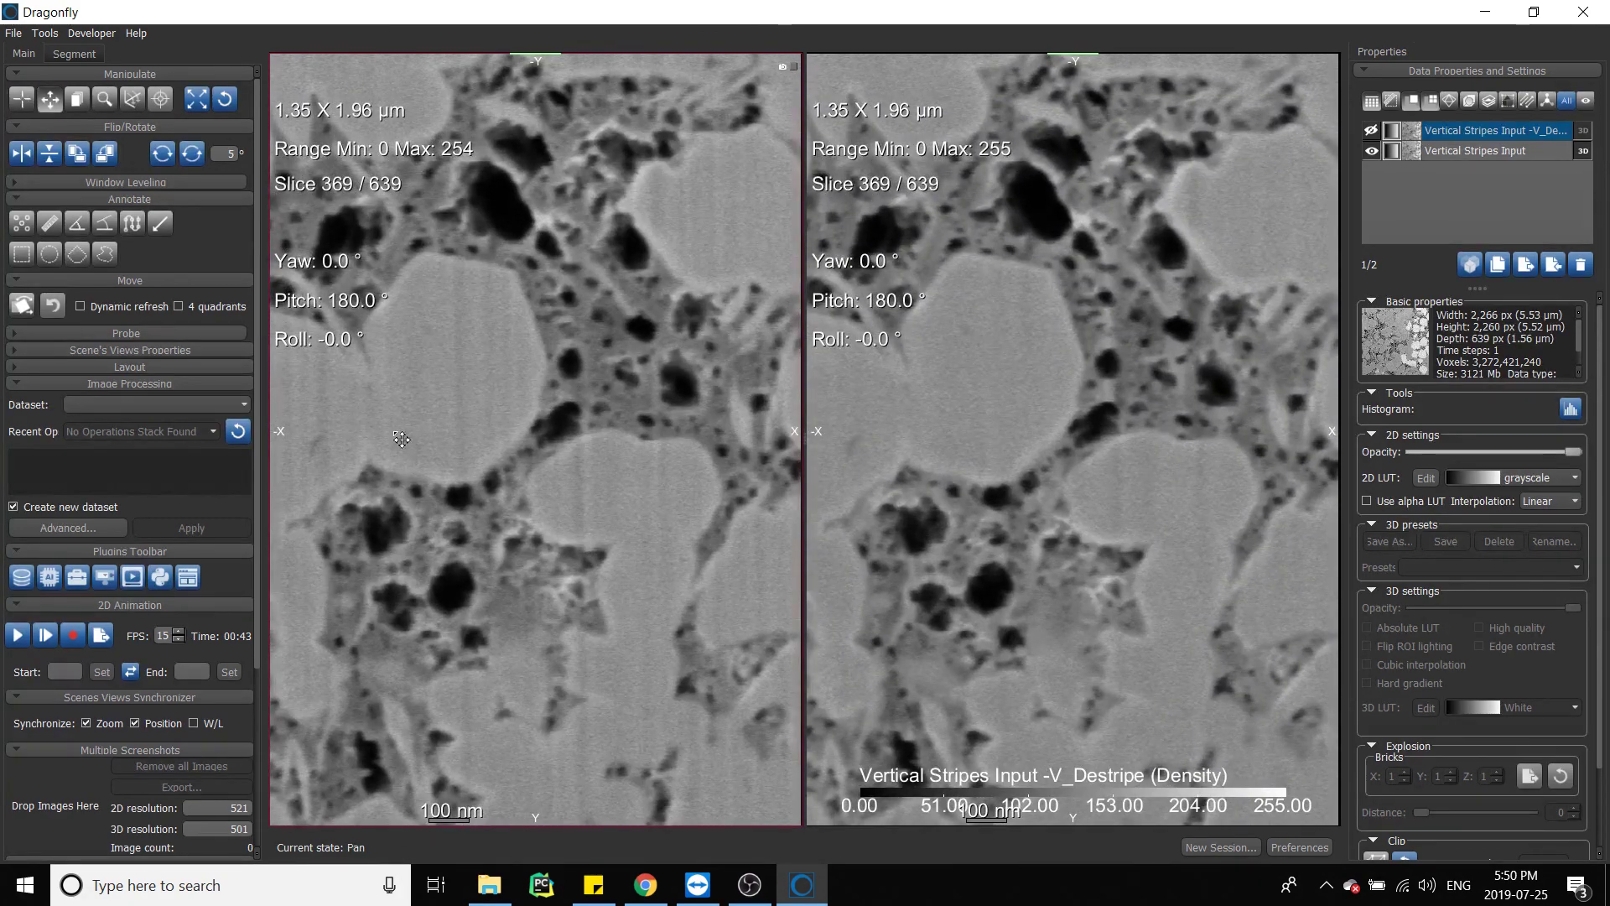
- Pan the linked views across the sample to compare the original and destriped data together
left_click_drag(586, 540, 454, 279)
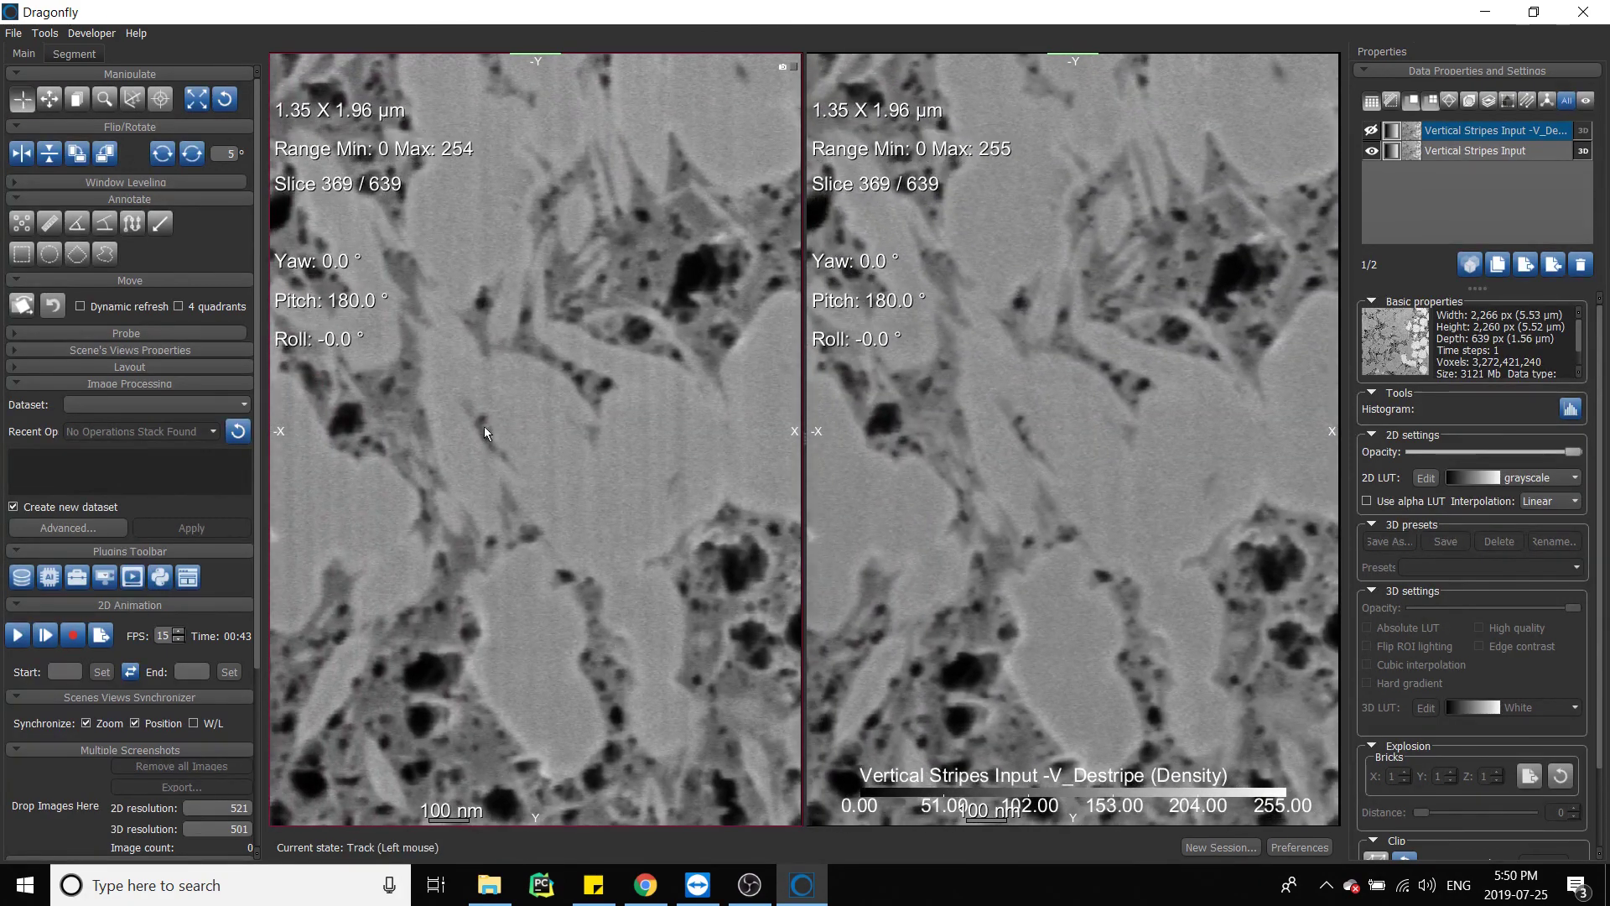
scroll(485, 432, "down", 1)
scroll(493, 403, "down", 1)
scroll(503, 378, "down", 1)
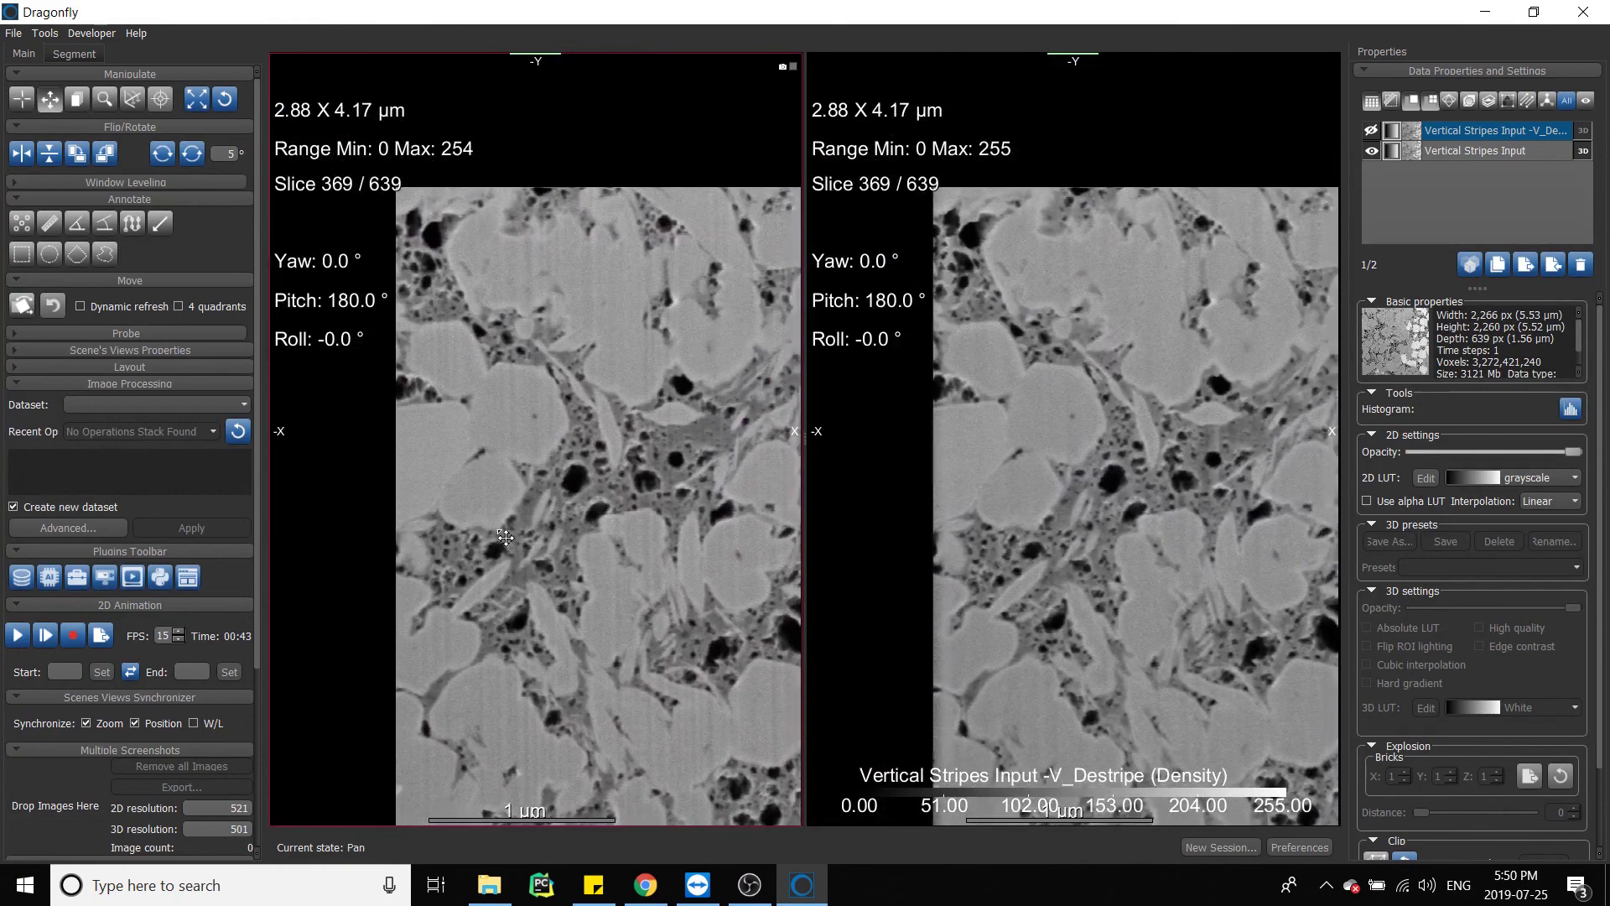
left_click_drag(509, 353, 386, 402)
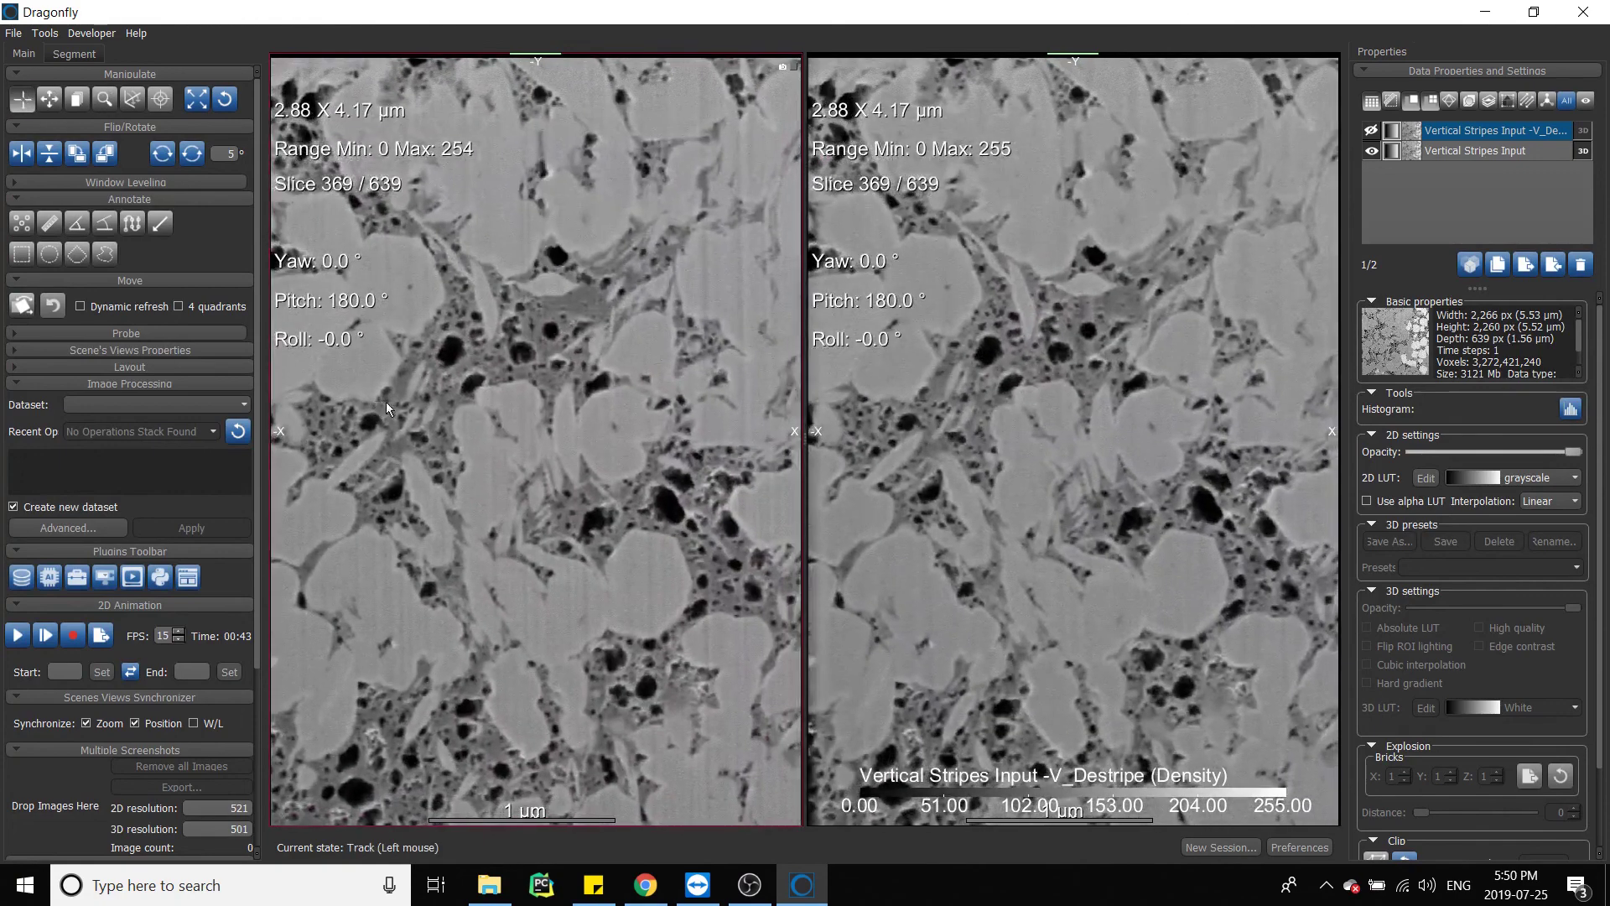
mouse_move(623, 383)
middle_mouse_down()
mouse_move(575, 330)
mouse_move(563, 342)
middle_mouse_up()
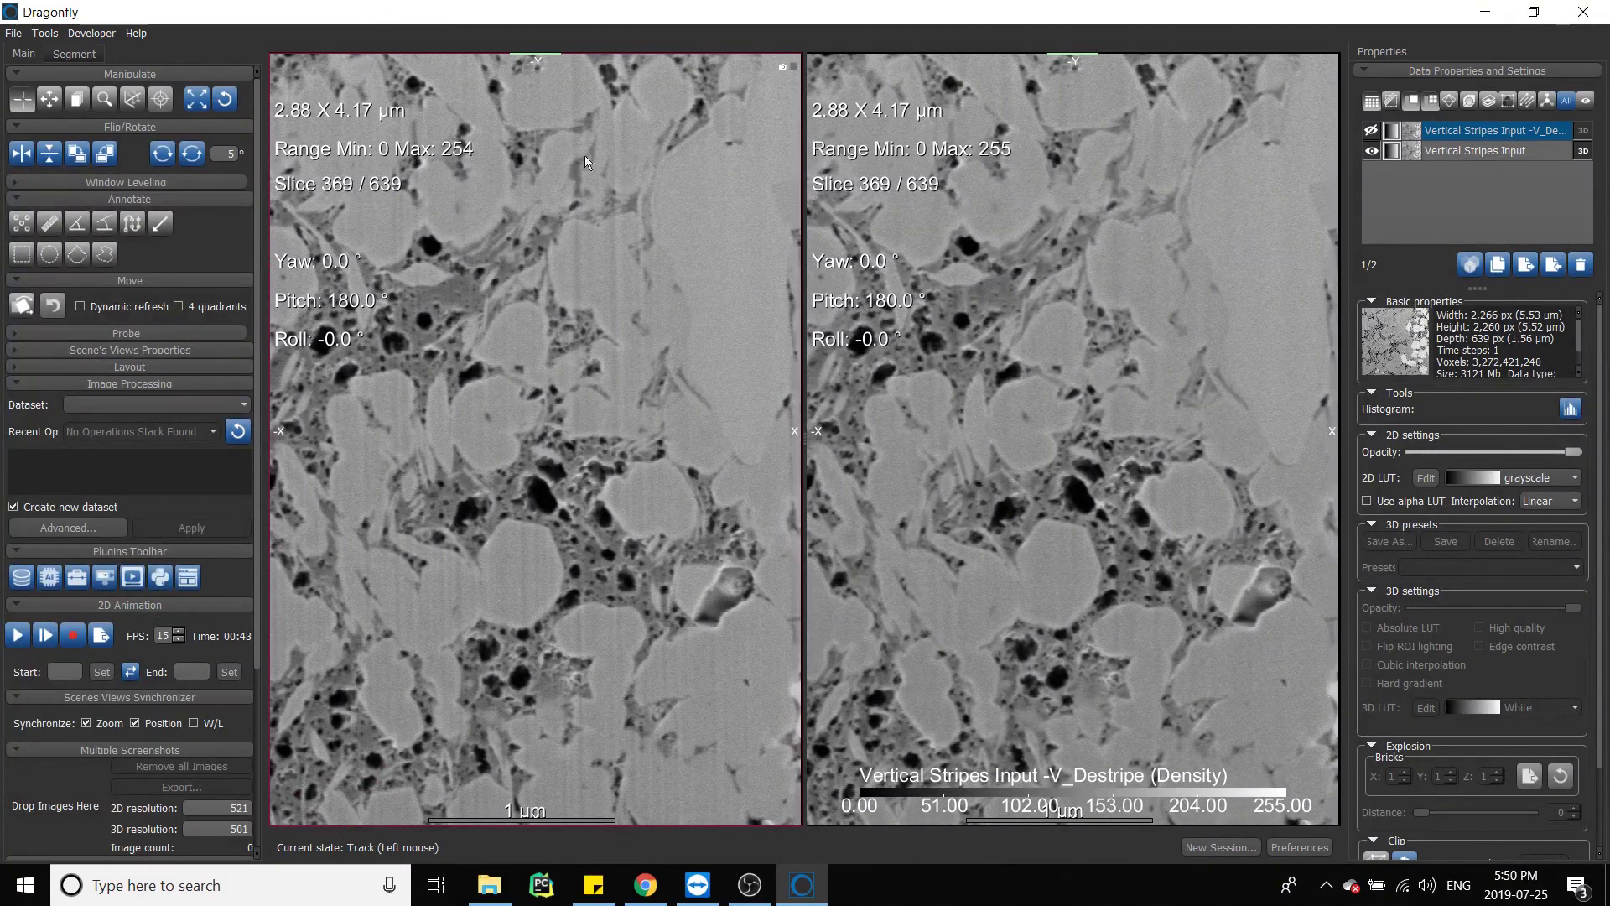
scroll(461, 565, "down", 4)
scroll(485, 561, "down", 5)
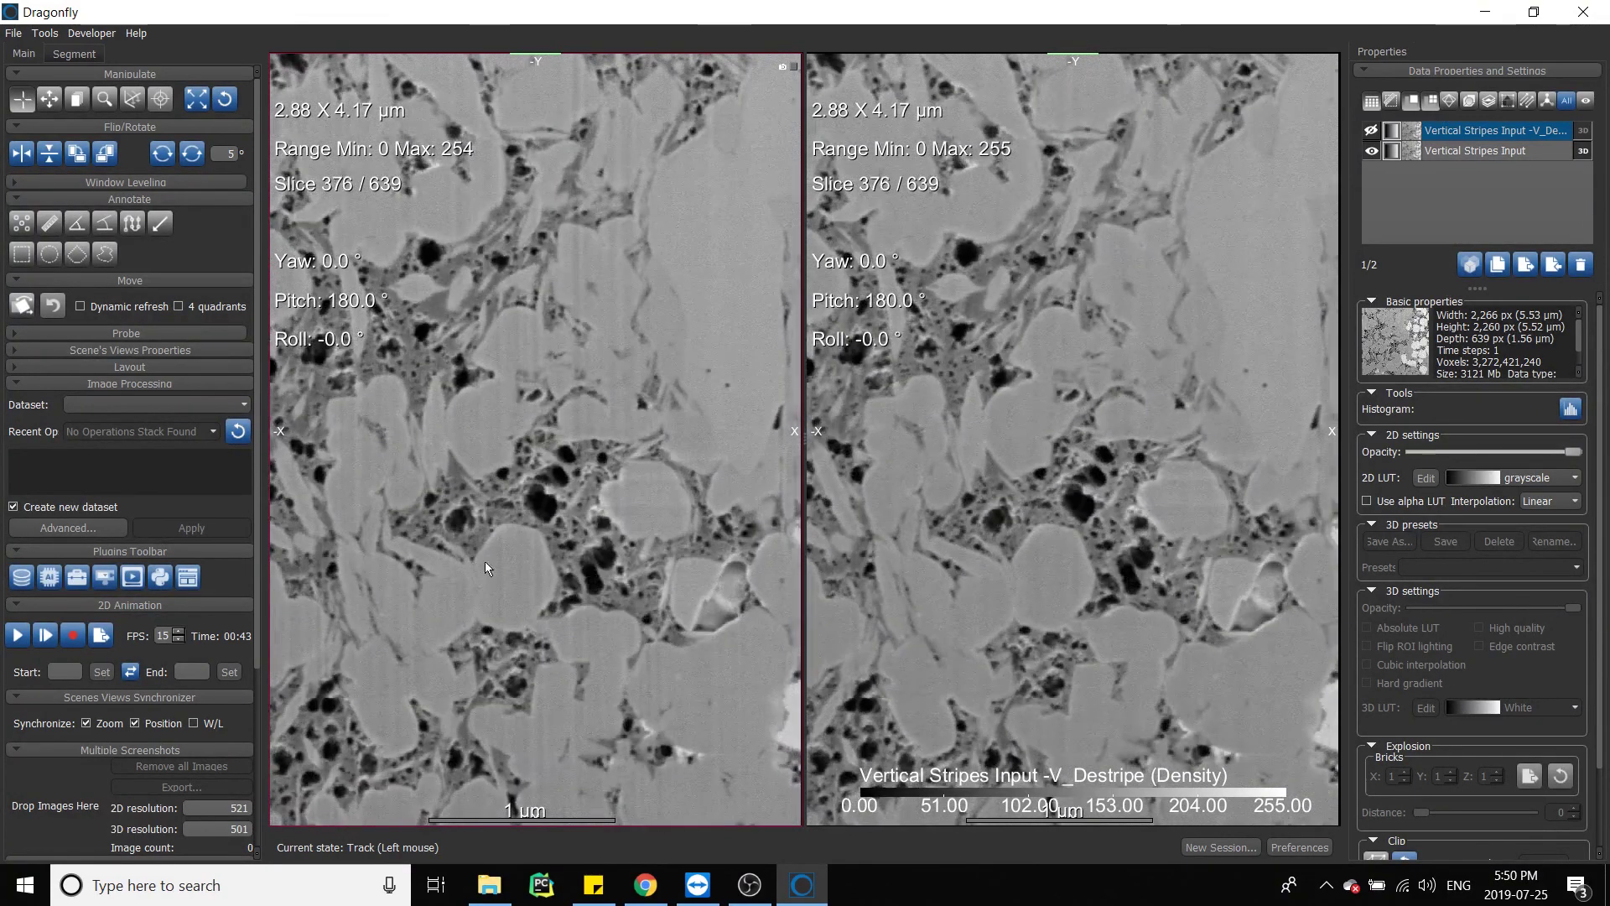
scroll(488, 556, "down", 5)
scroll(487, 551, "down", 3)
scroll(522, 425, "down", 2)
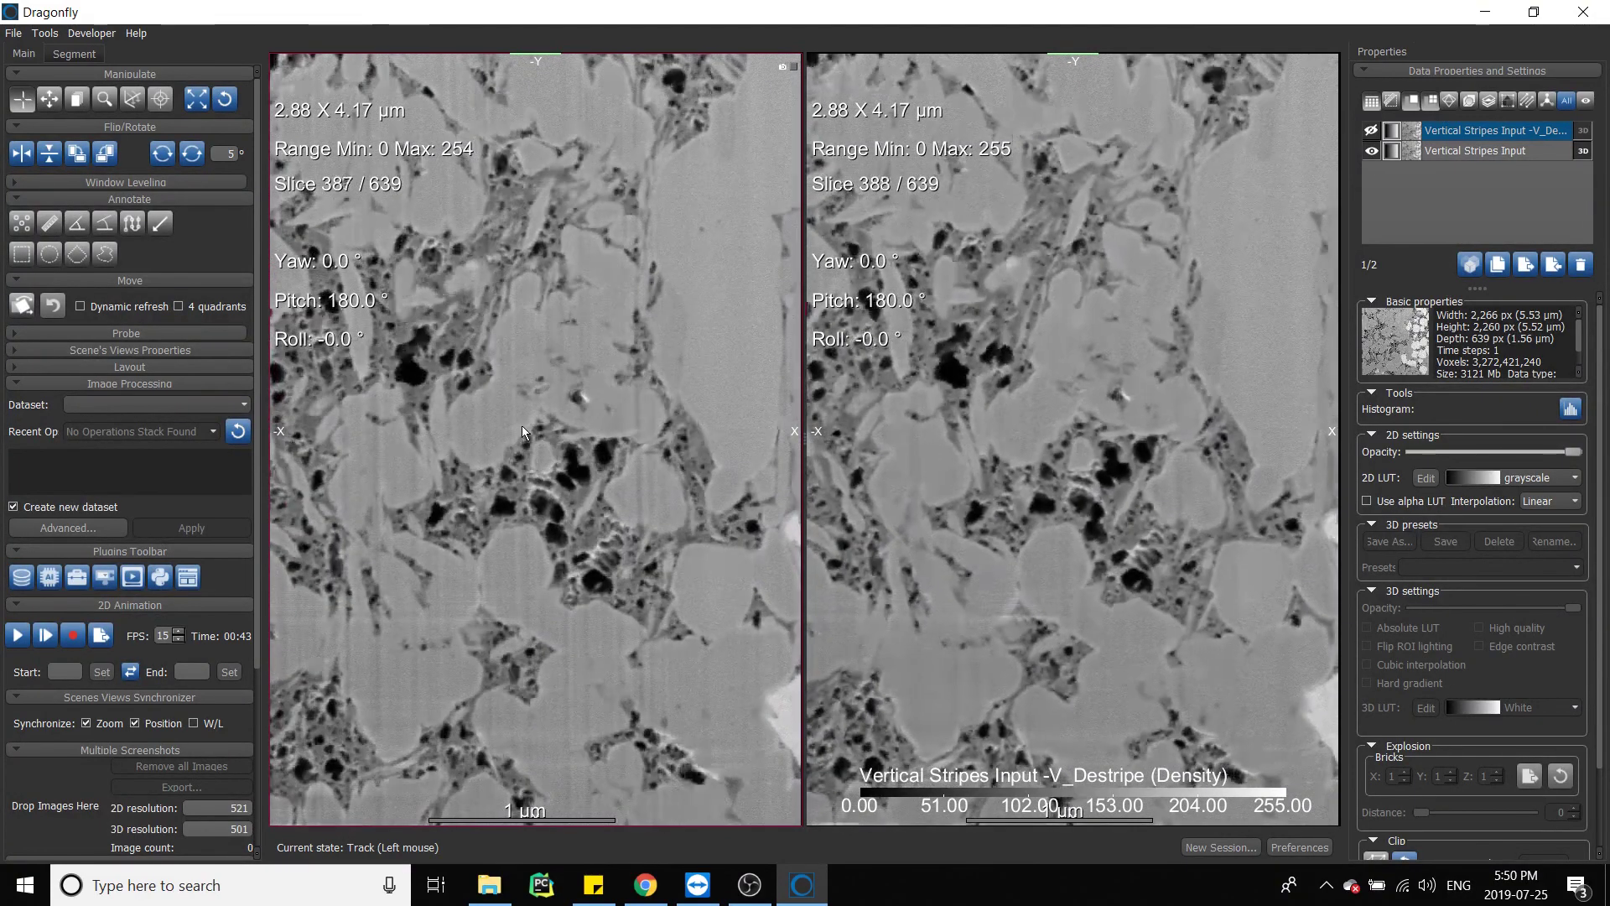
scroll(523, 426, "down", 2)
scroll(522, 426, "down", 2)
scroll(523, 426, "down", 2)
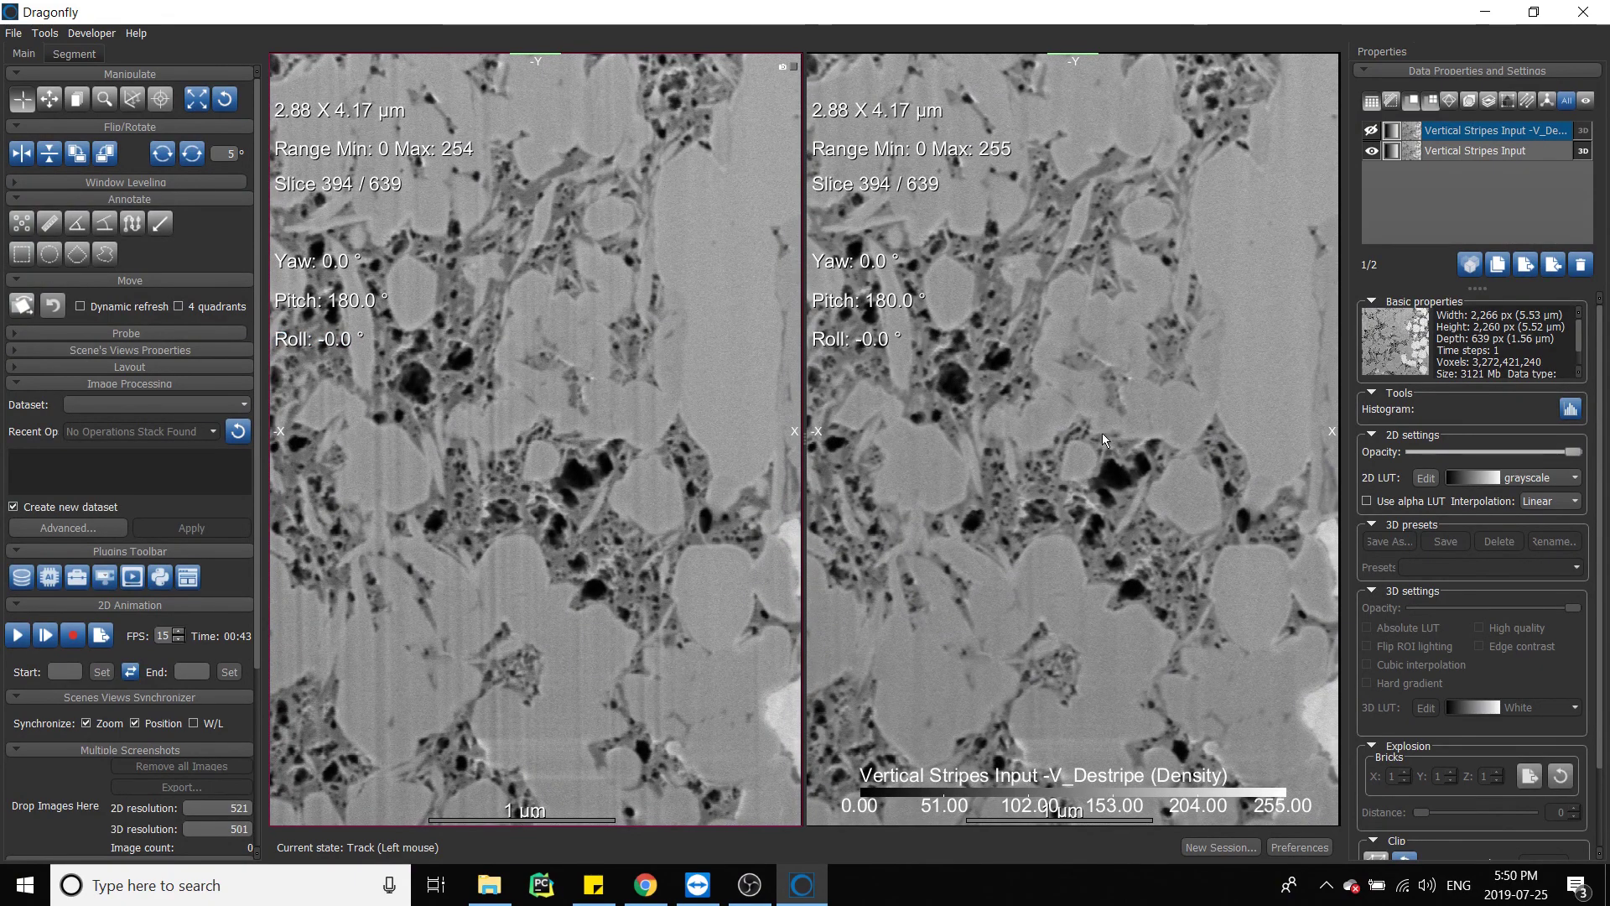
scroll(1063, 606, "down", 2, "ctrl")
scroll(1063, 606, "down", 2, "ctrl")
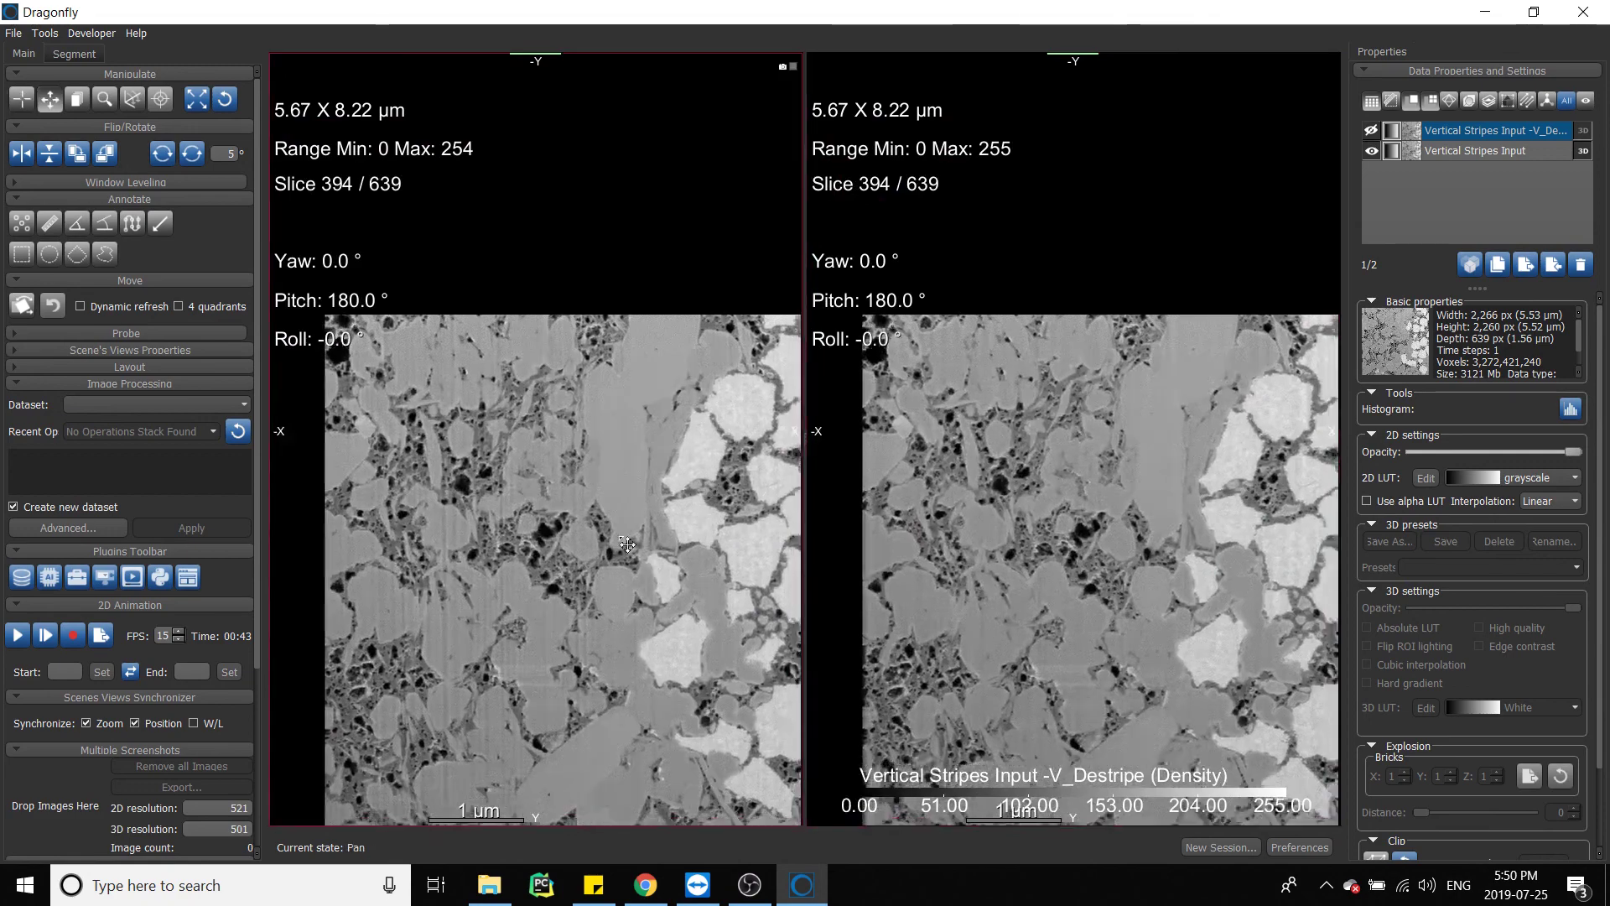
scroll(606, 633, "down", 1, "ctrl")
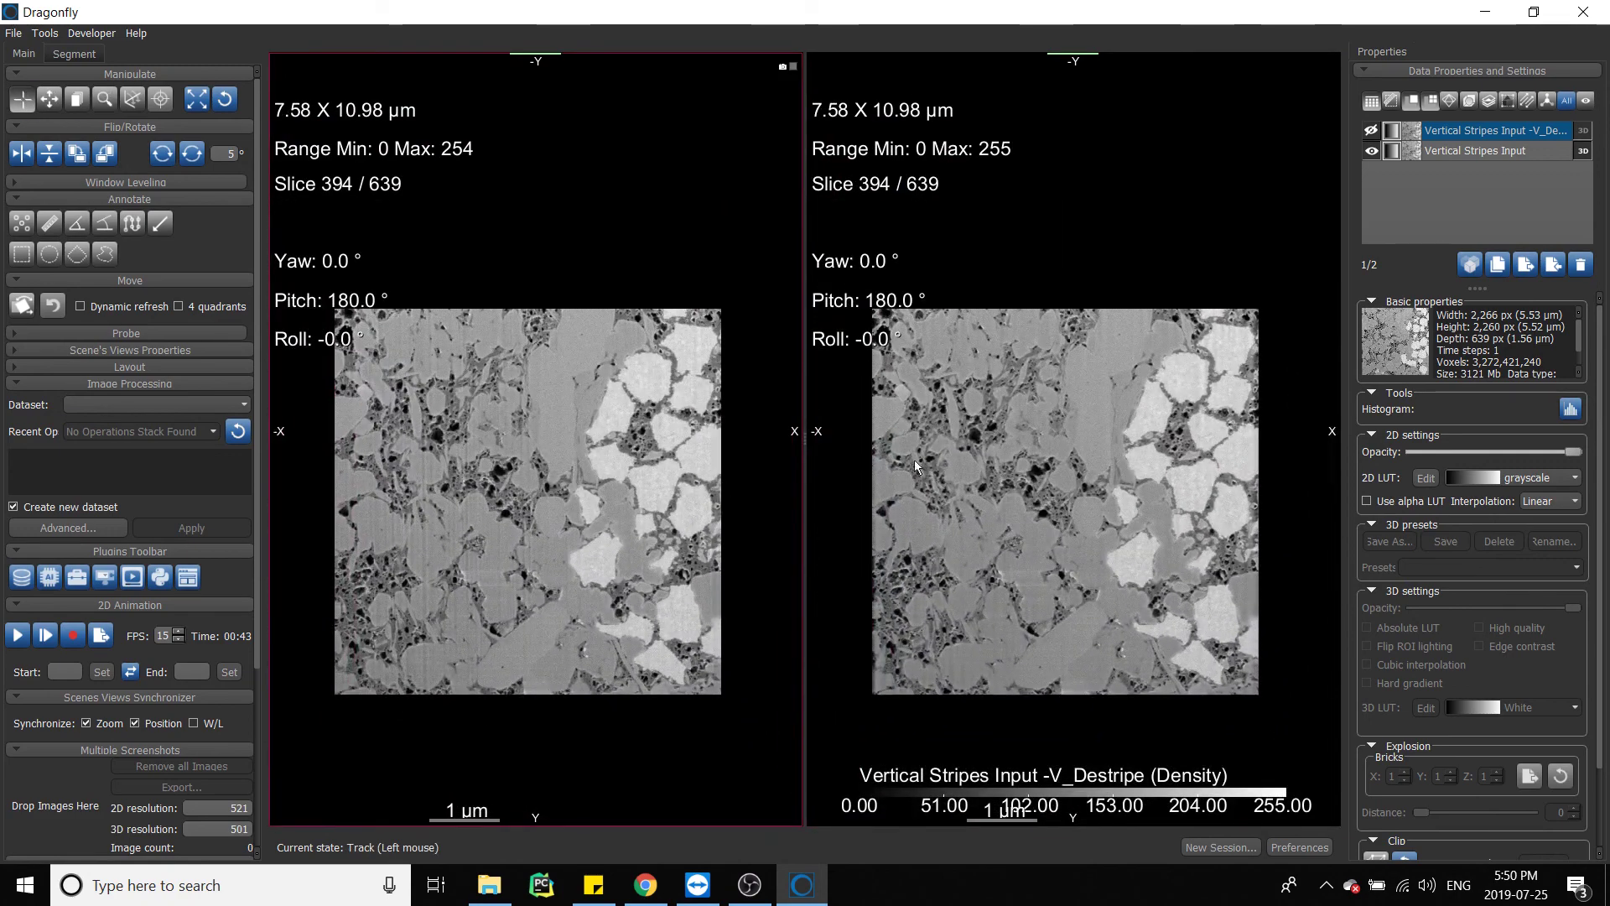